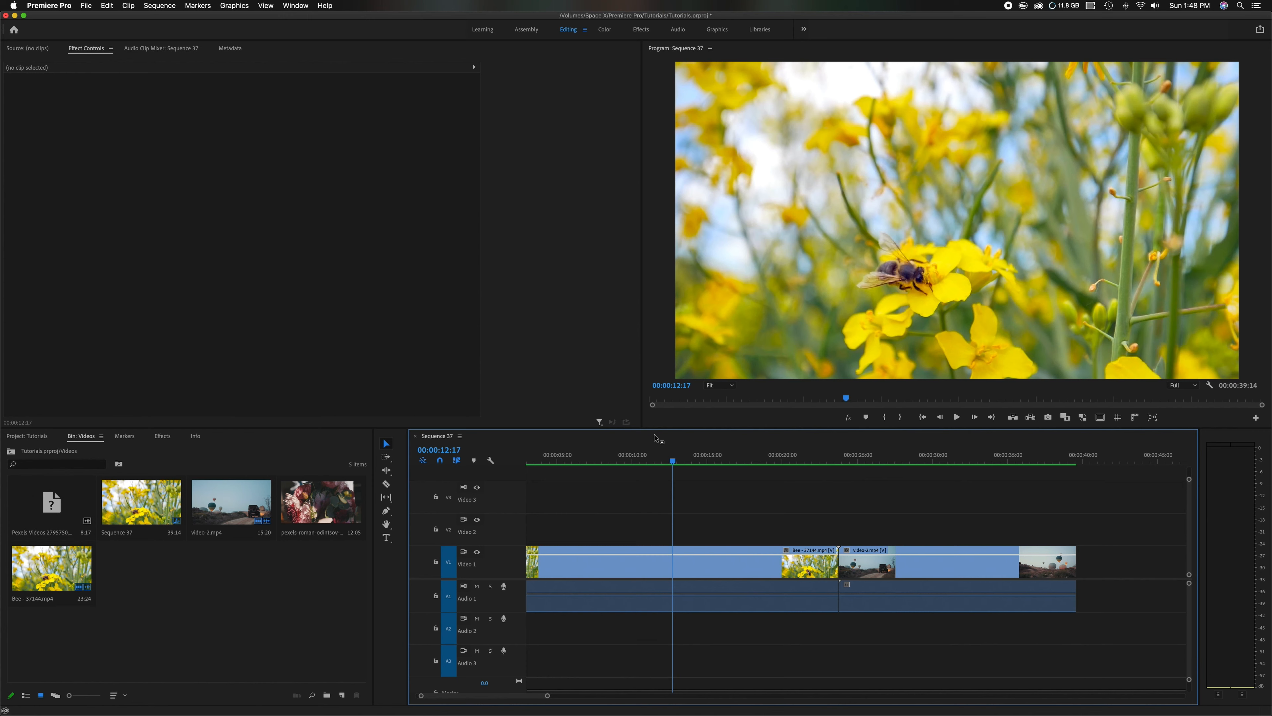
# - Add a sequence marker at 00:00:12:08 in the bee clip and name it "lower third"
pyautogui.moveTo(673, 462)
pyautogui.mouseDown()
pyautogui.moveTo(966, 469)
pyautogui.moveTo(651, 465)
pyautogui.moveTo(668, 466)
pyautogui.mouseUp()
pyautogui.hscroll(-2, 667, 465)
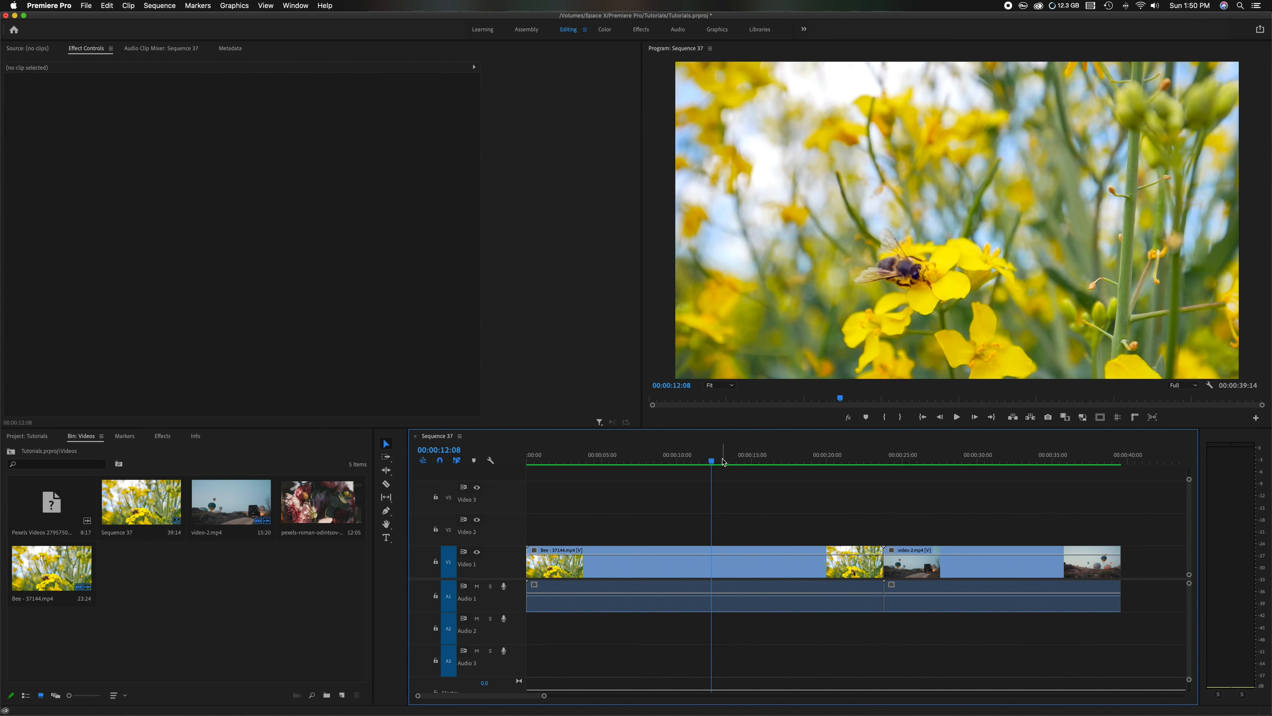
pyautogui.press('m')
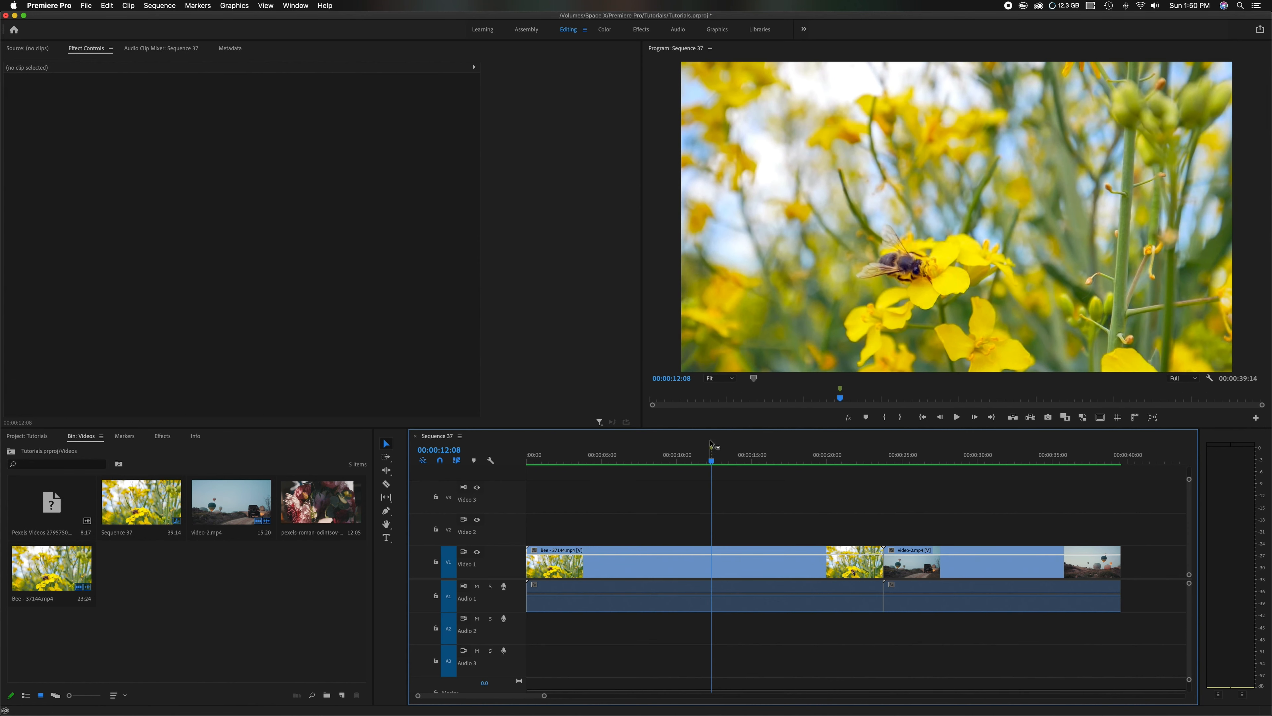
pyautogui.doubleClick(712, 449)
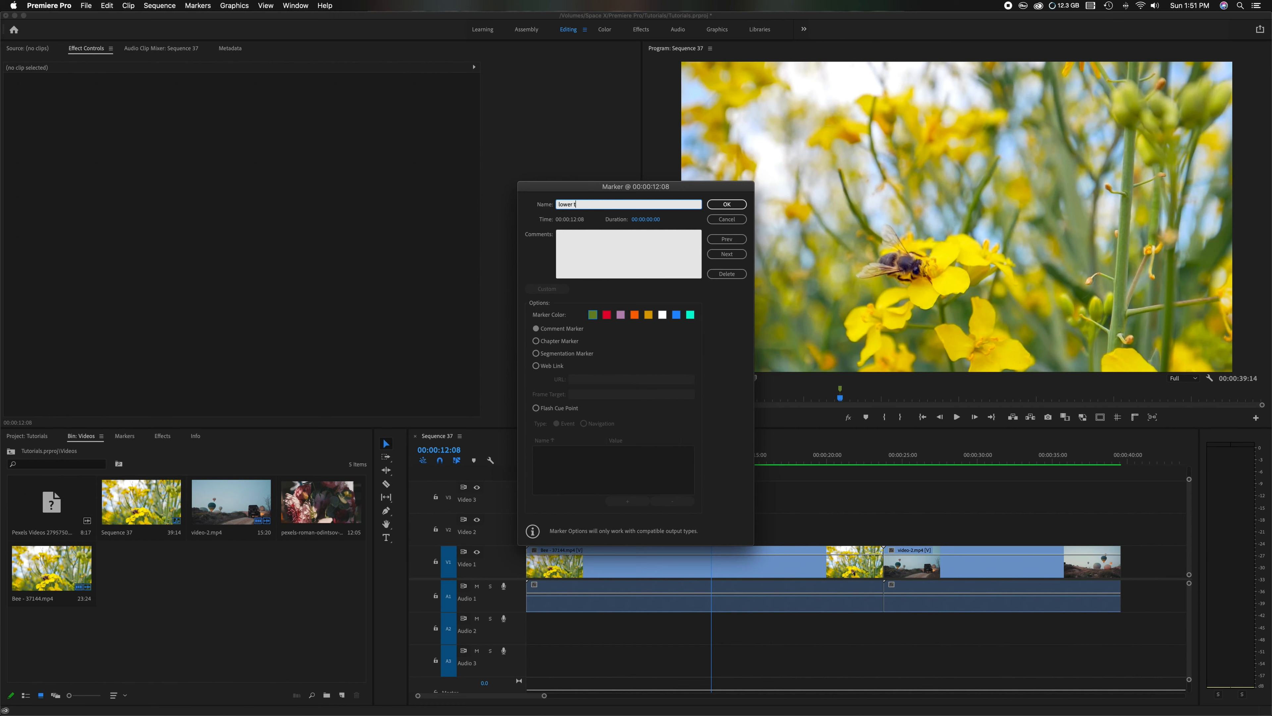
pyautogui.write('rd')
pyautogui.press('Return')
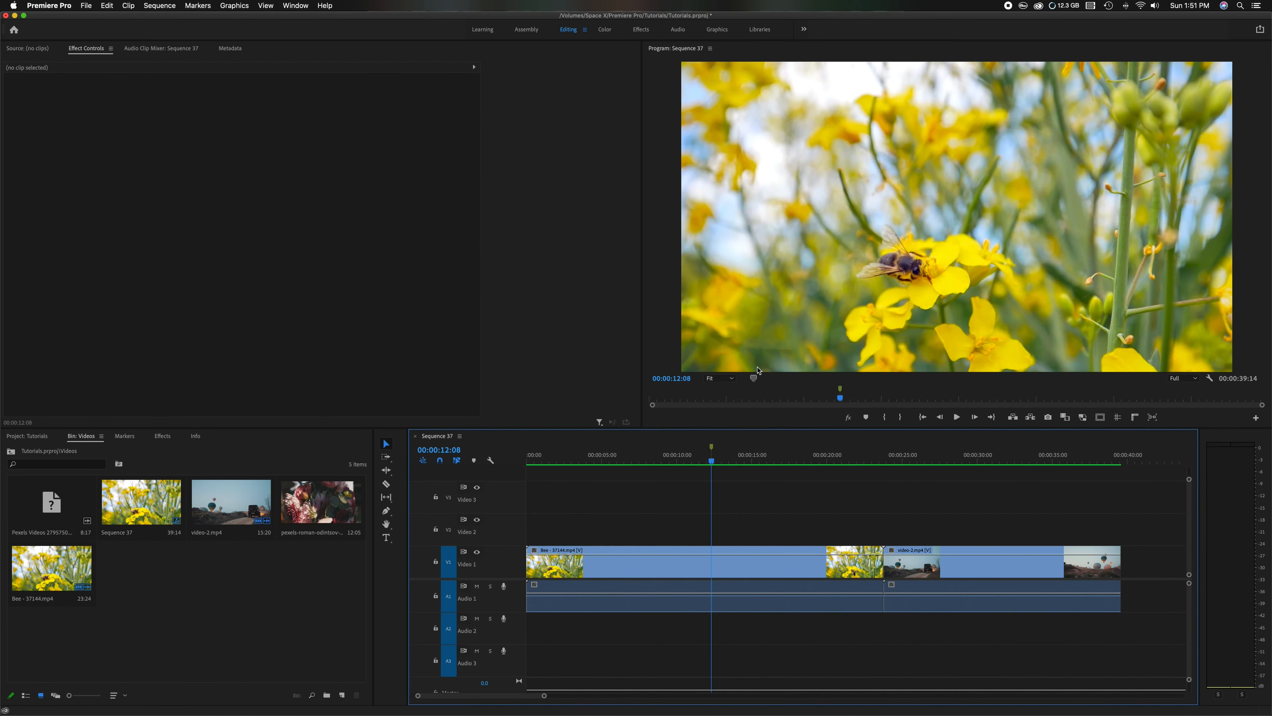
# - Add a red sequence marker at 00:00:16:01 named "effect" with the comment "black and white"
pyautogui.moveTo(751, 456)
pyautogui.mouseDown()
pyautogui.moveTo(785, 456)
pyautogui.moveTo(717, 459)
pyautogui.mouseUp()
pyautogui.click(768, 453)
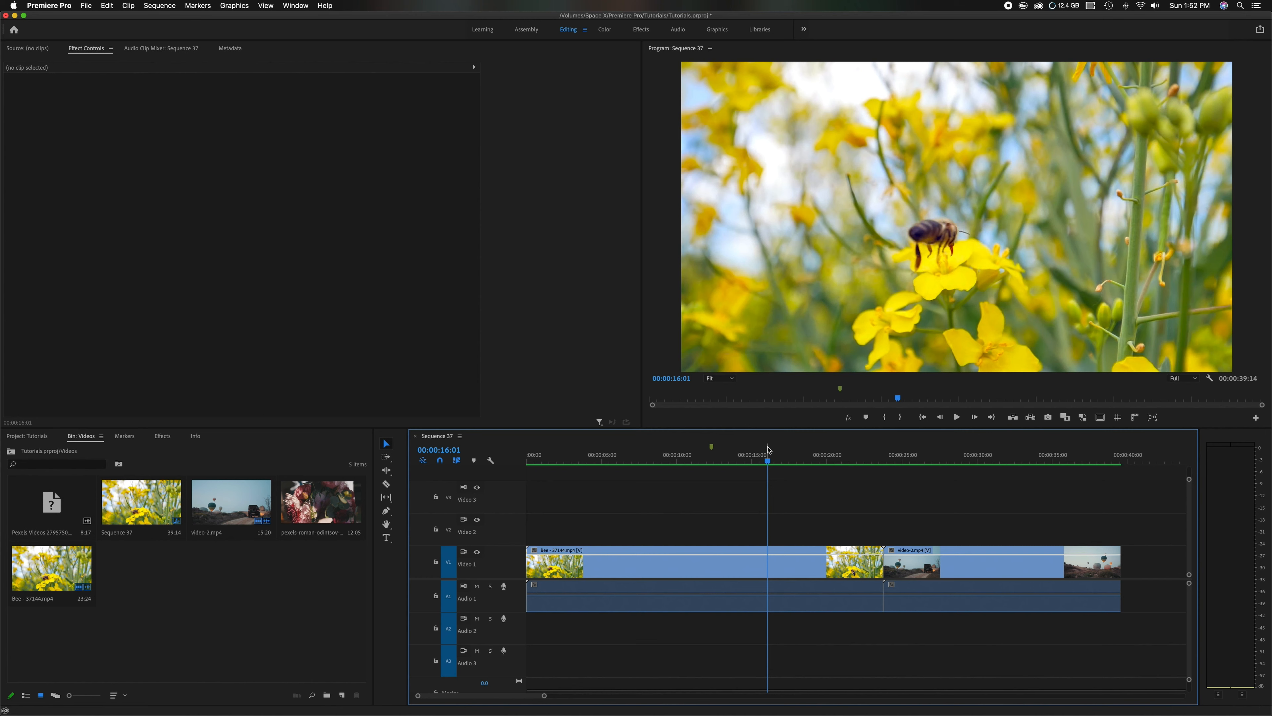
pyautogui.press('m')
pyautogui.press('m')
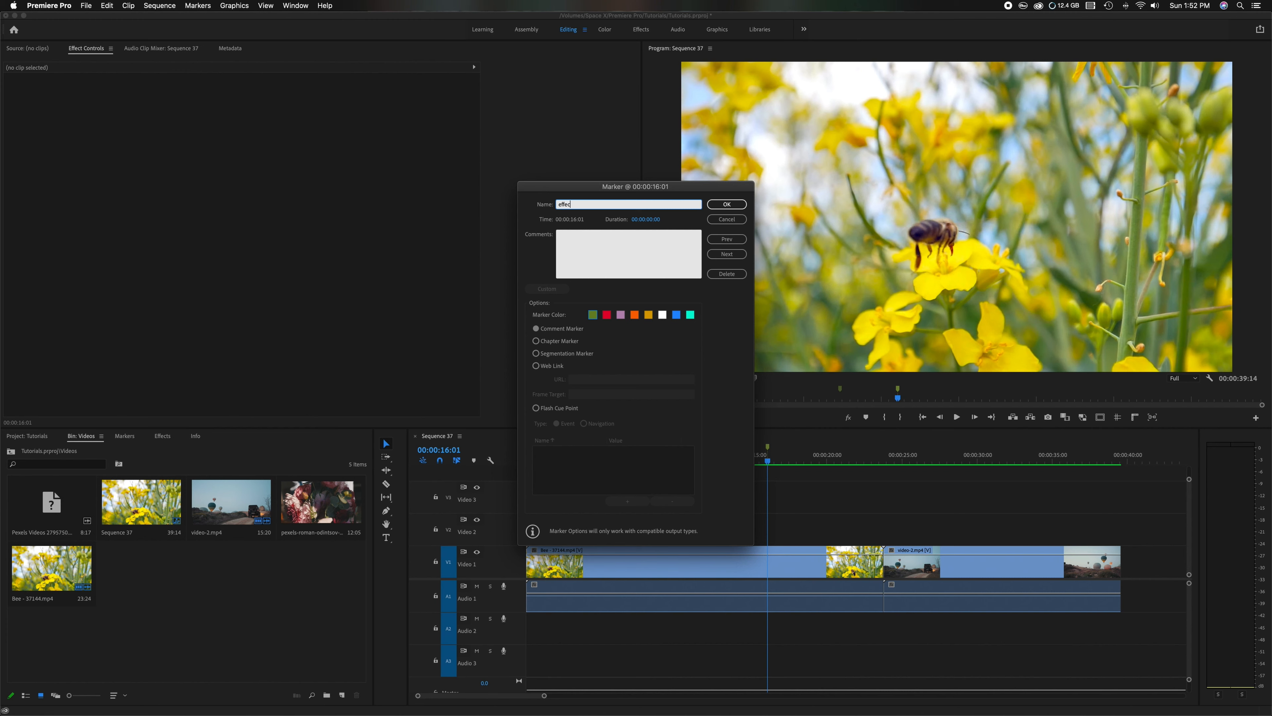
pyautogui.click(569, 240)
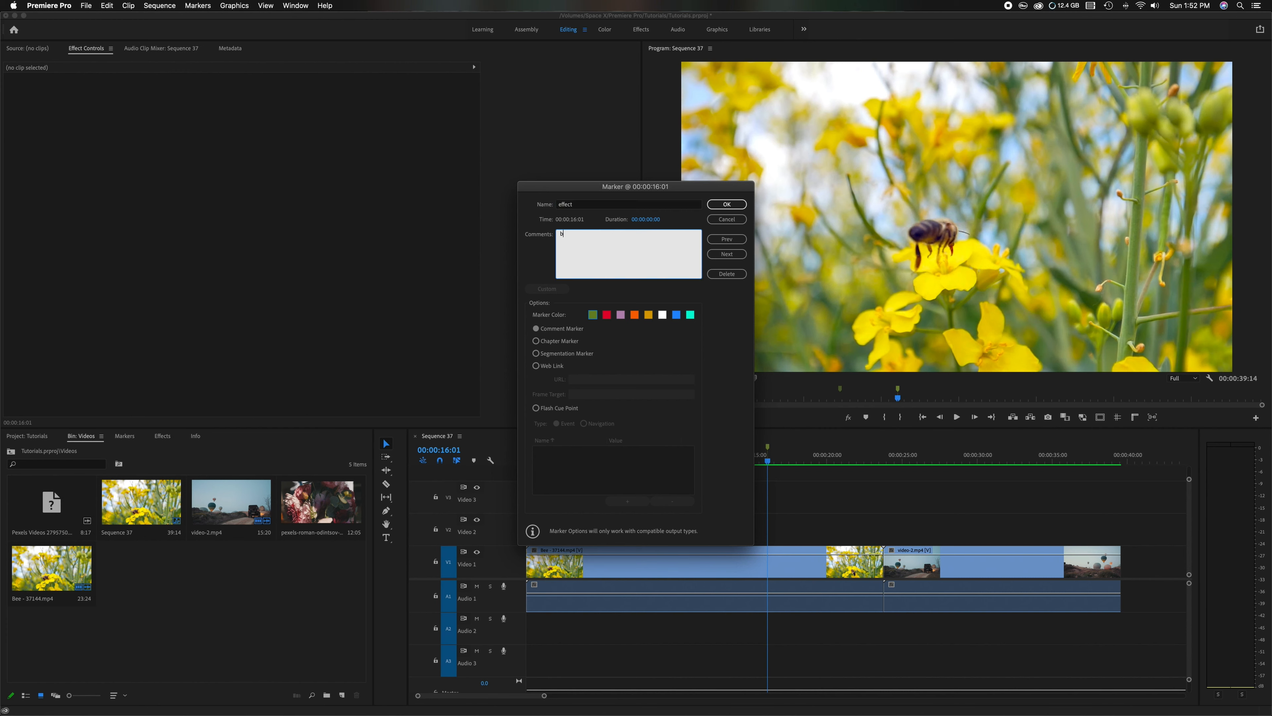
pyautogui.write('black and white')
pyautogui.click(607, 314)
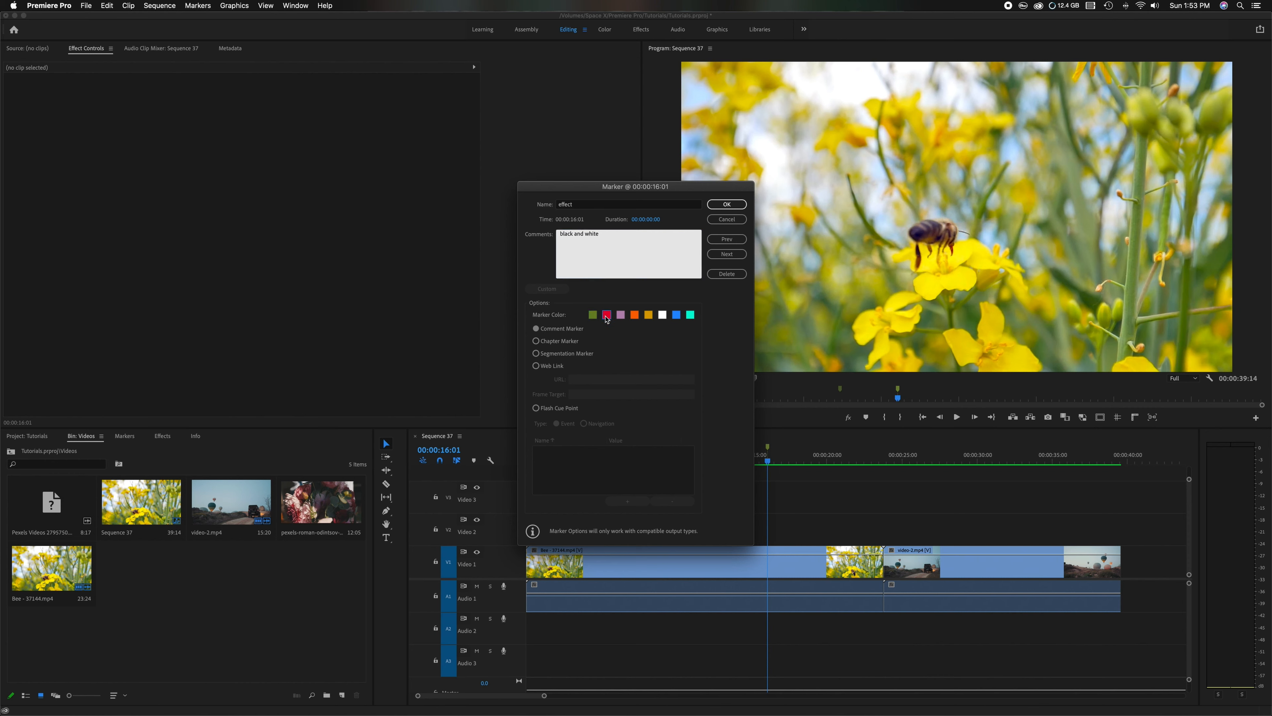
pyautogui.click(724, 207)
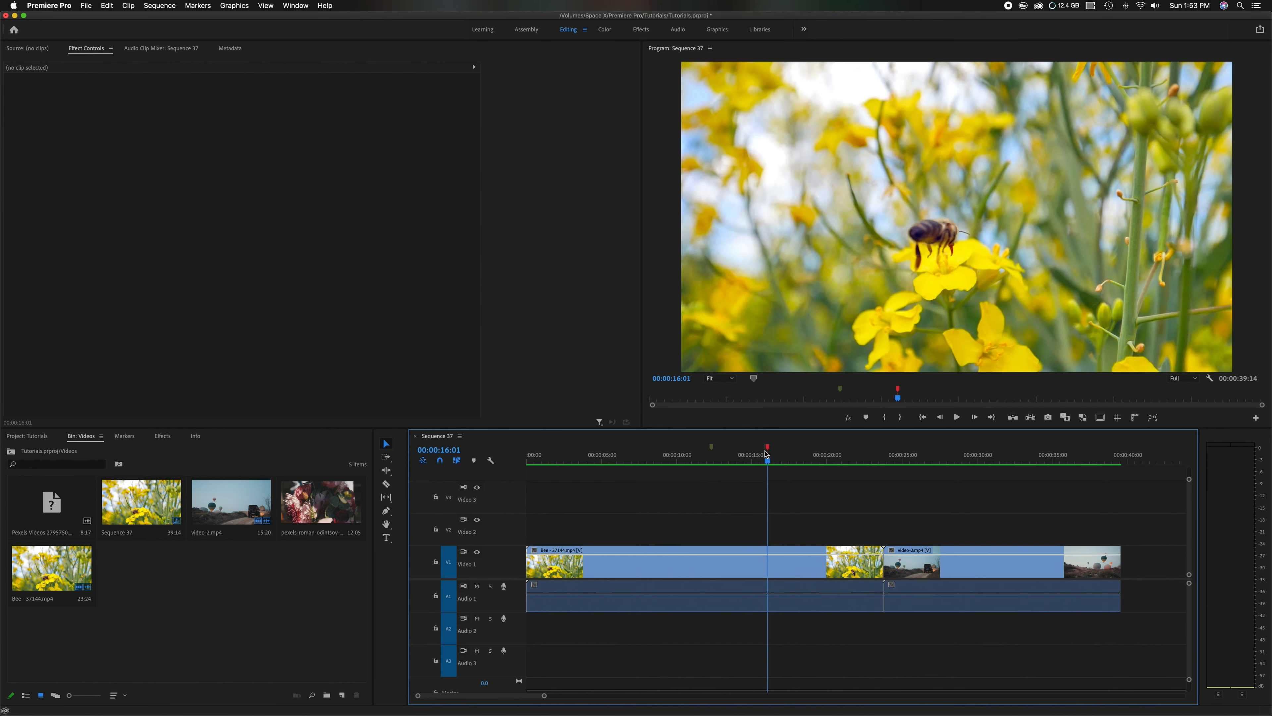
# - Set the duration of the "lower third" marker to 2 seconds
pyautogui.click(712, 448)
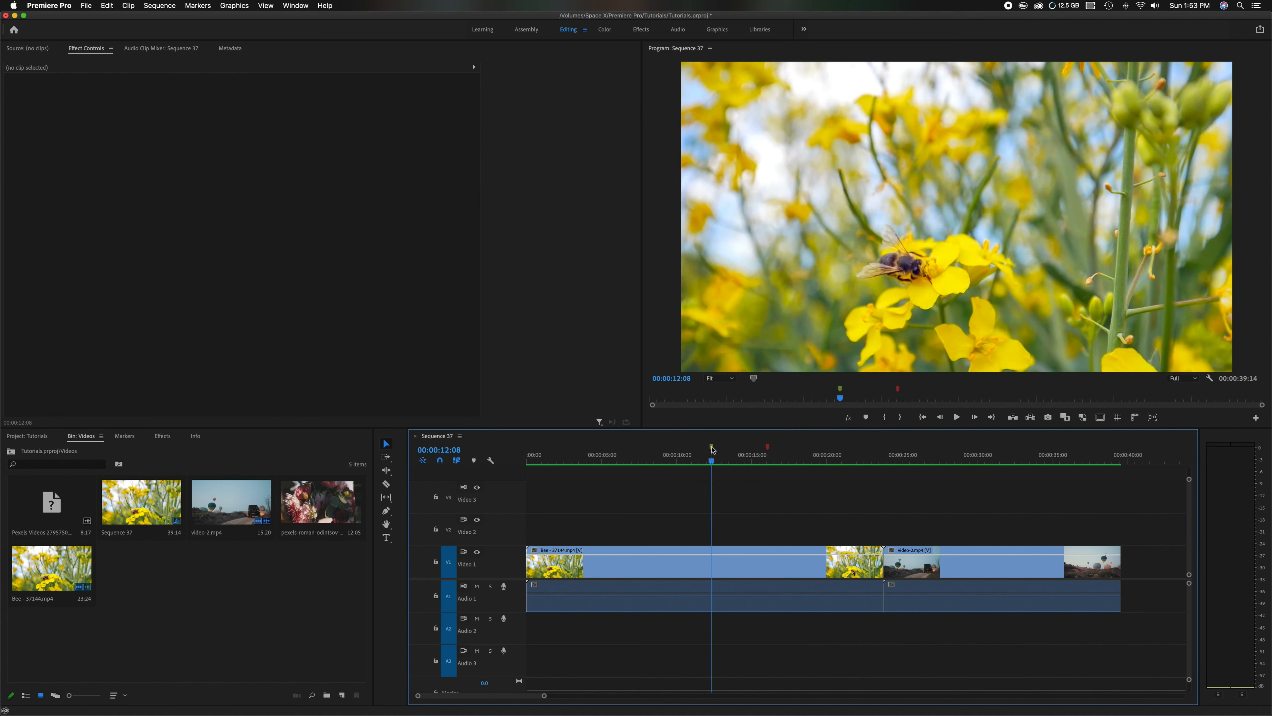
pyautogui.click(768, 448)
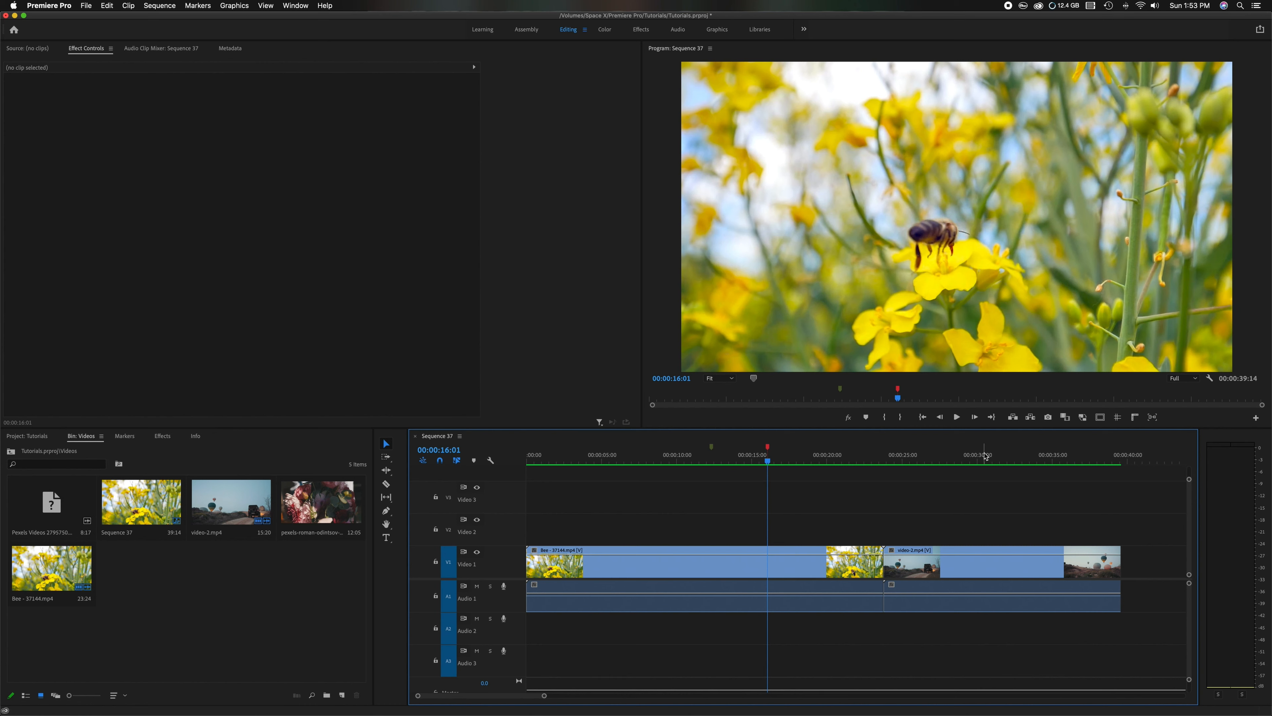
pyautogui.doubleClick(711, 447)
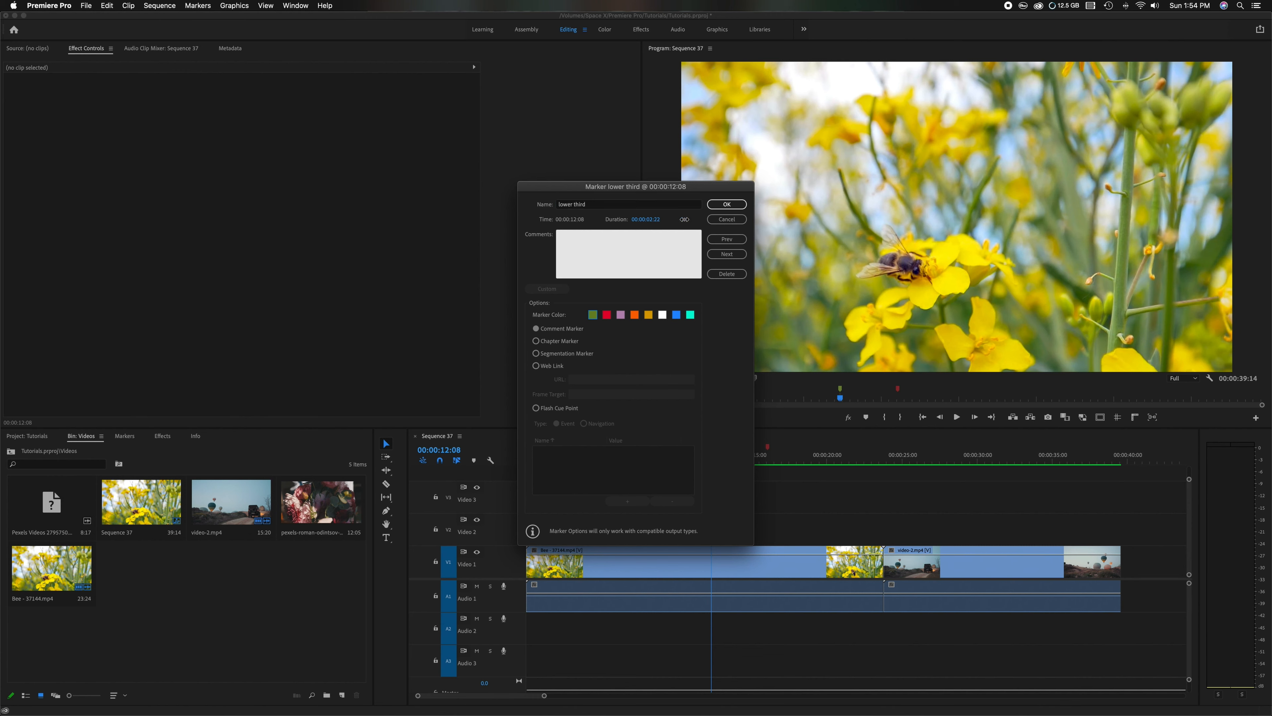
pyautogui.click(646, 221)
pyautogui.write('200')
pyautogui.press('Return')
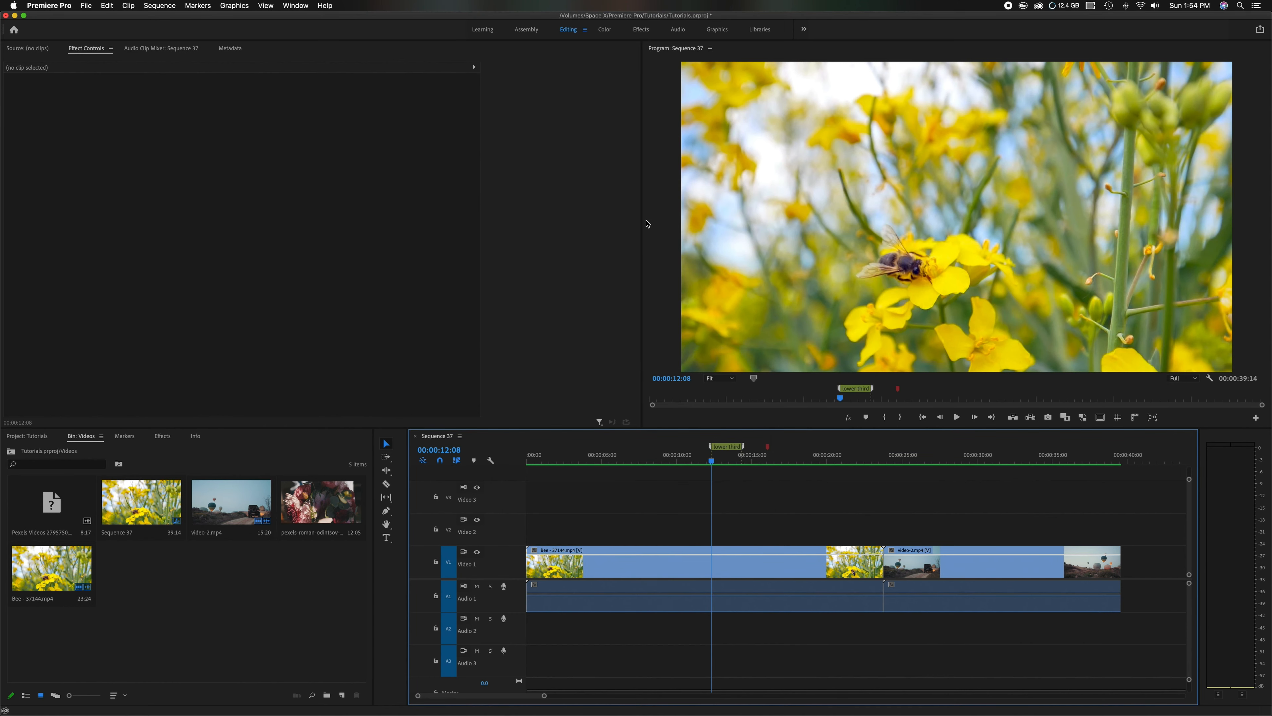
# - Adjust the end of the "lower third" marker's range to 00:00:12:23 on the time ruler
pyautogui.scroll(-1, 714, 450)
pyautogui.moveTo(714, 449)
pyautogui.mouseDown()
pyautogui.moveTo(624, 450)
pyautogui.moveTo(870, 449)
pyautogui.mouseUp()
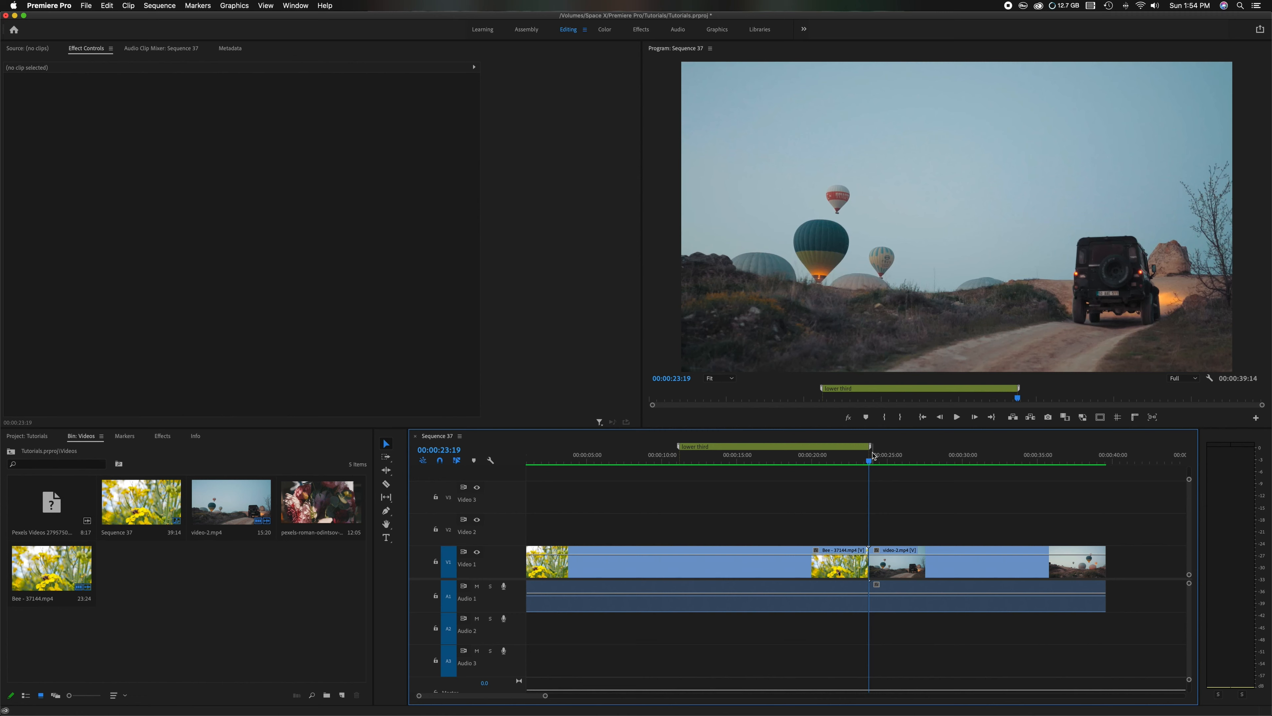
pyautogui.moveTo(870, 448); pyautogui.dragTo(708, 454)
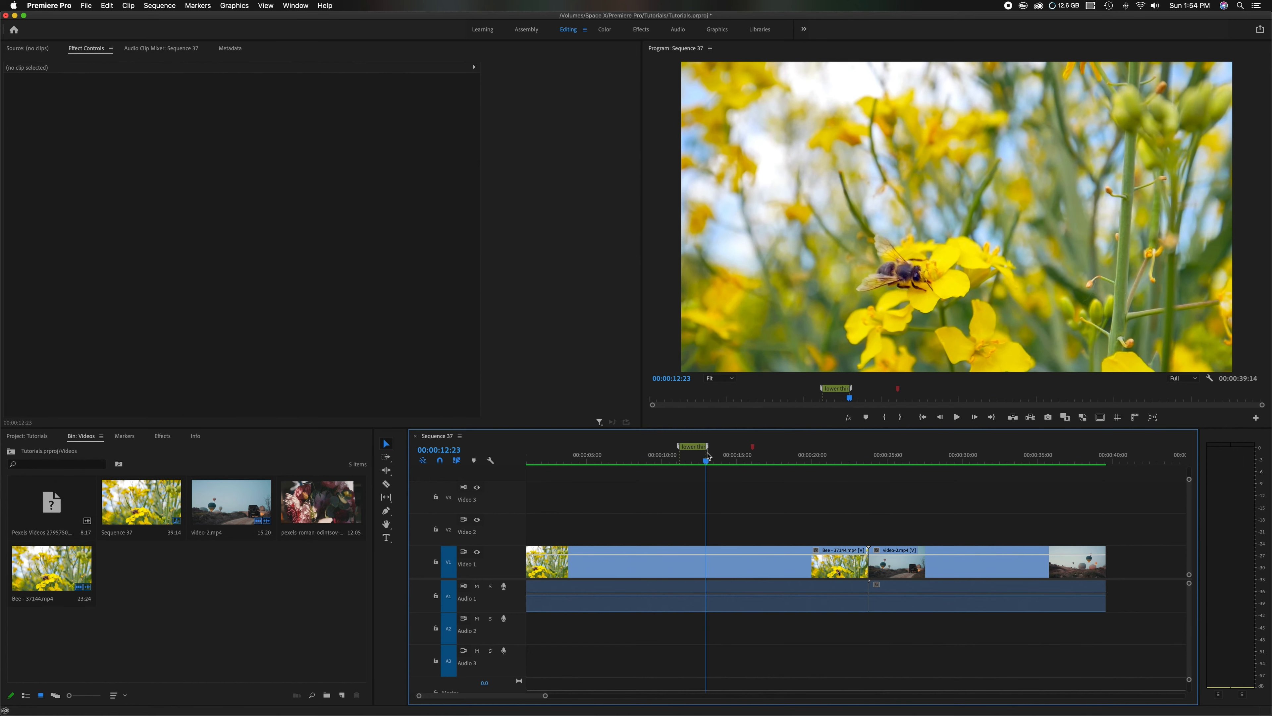
# - Stretch the "effect" marker into a range ending at 00:00:18:22, and check the "lower third" marker's settings
pyautogui.click(754, 448)
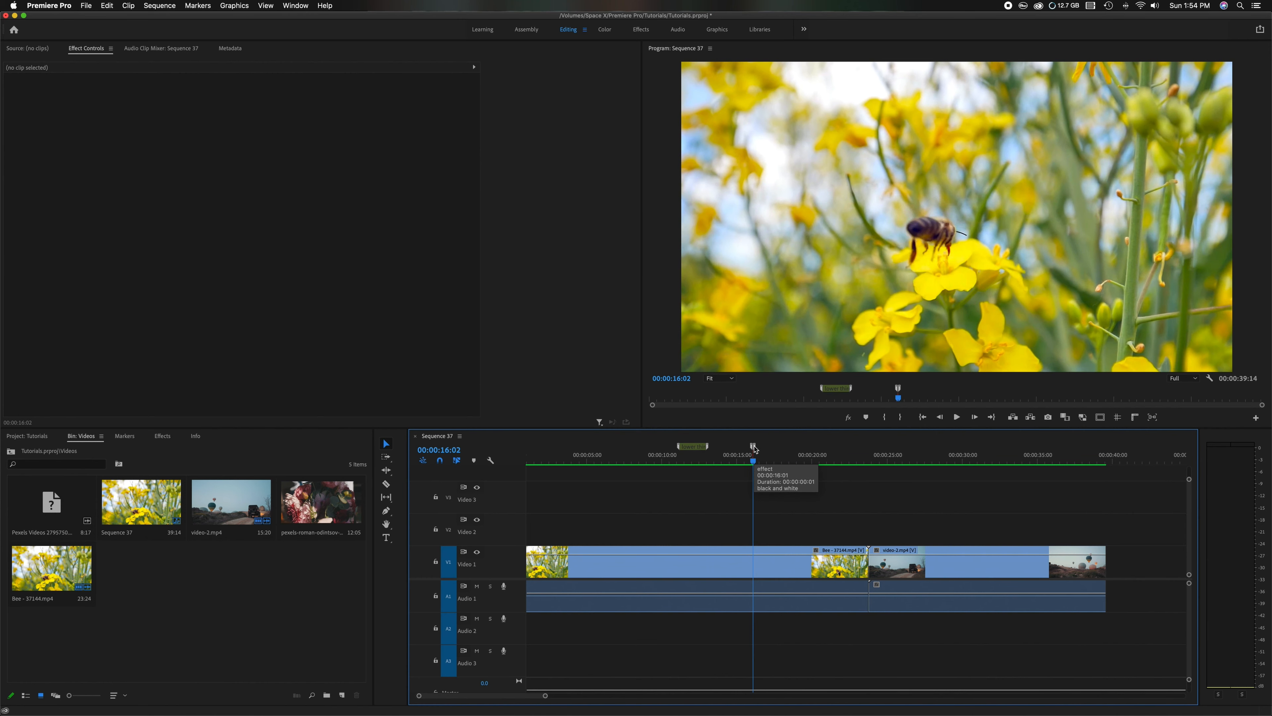
pyautogui.moveTo(755, 448)
pyautogui.mouseDown()
pyautogui.moveTo(870, 449)
pyautogui.moveTo(800, 449)
pyautogui.mouseUp()
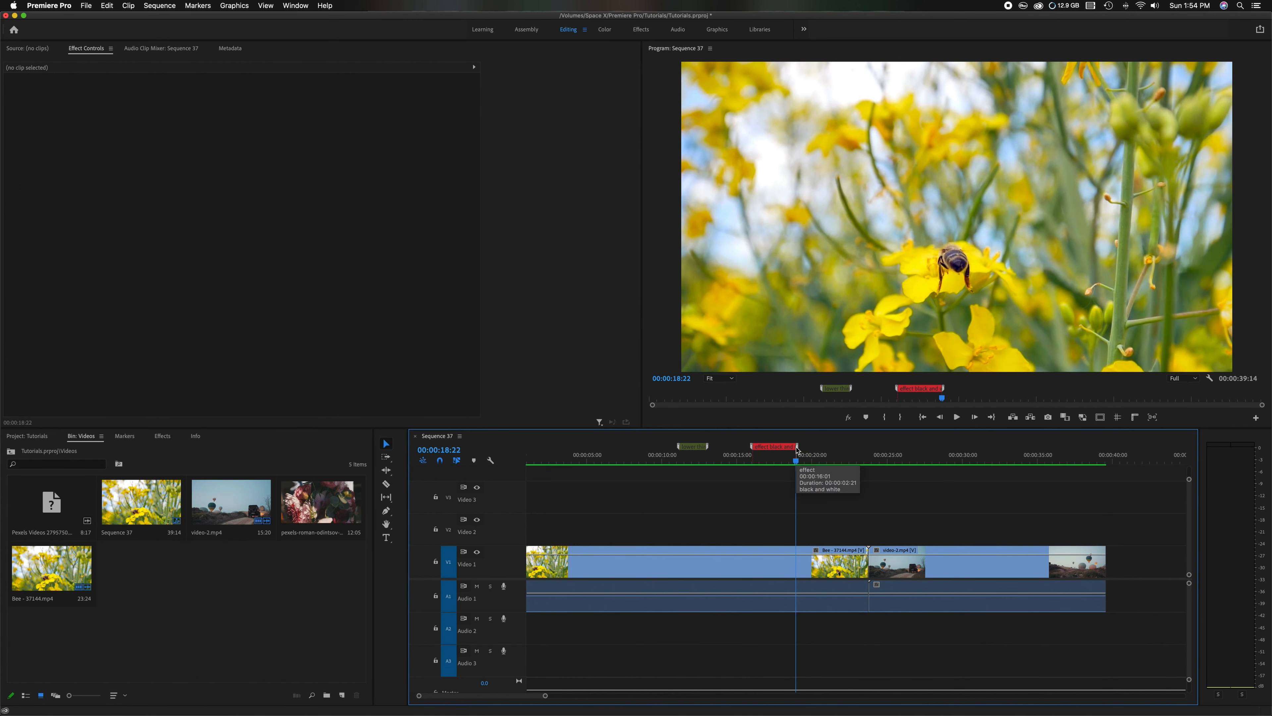
pyautogui.doubleClick(699, 446)
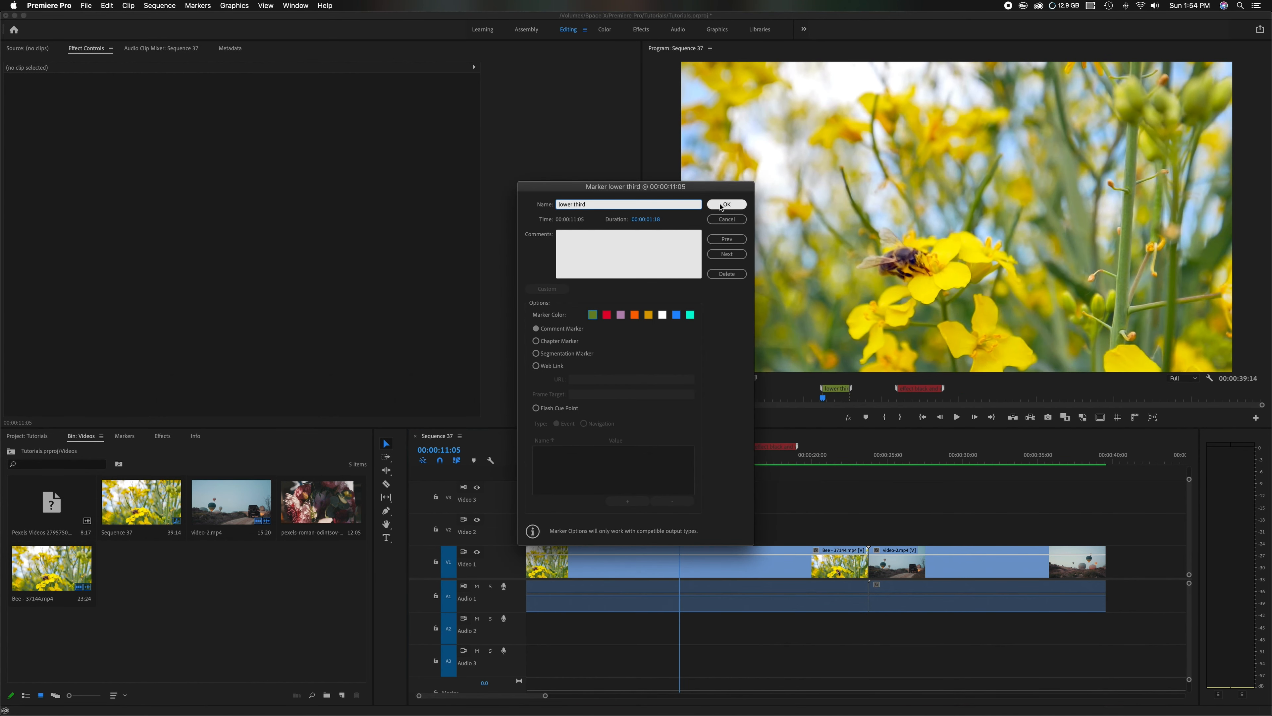
pyautogui.click(721, 207)
# - Add unnamed sequence markers at 00:00:22:05, 00:00:24:21, 00:00:28:11, 00:00:31:23 and 00:00:34:01, and save the project
pyautogui.click(844, 455)
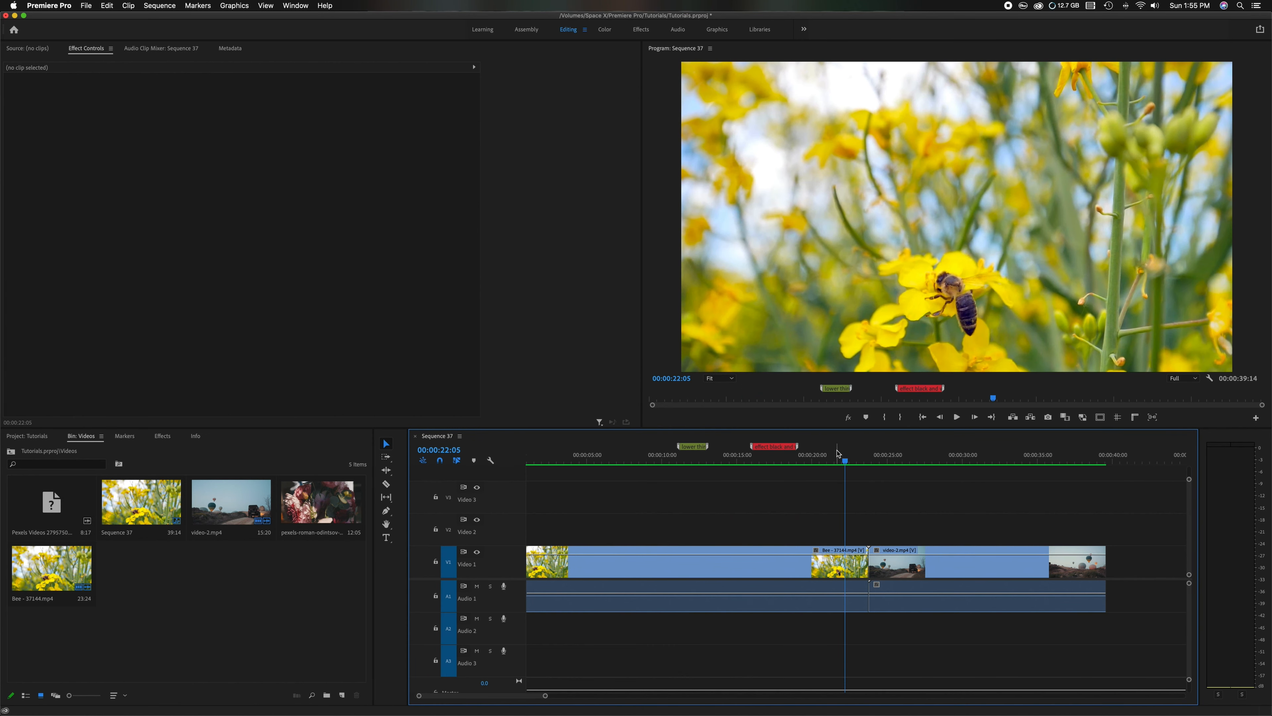
pyautogui.click(792, 555)
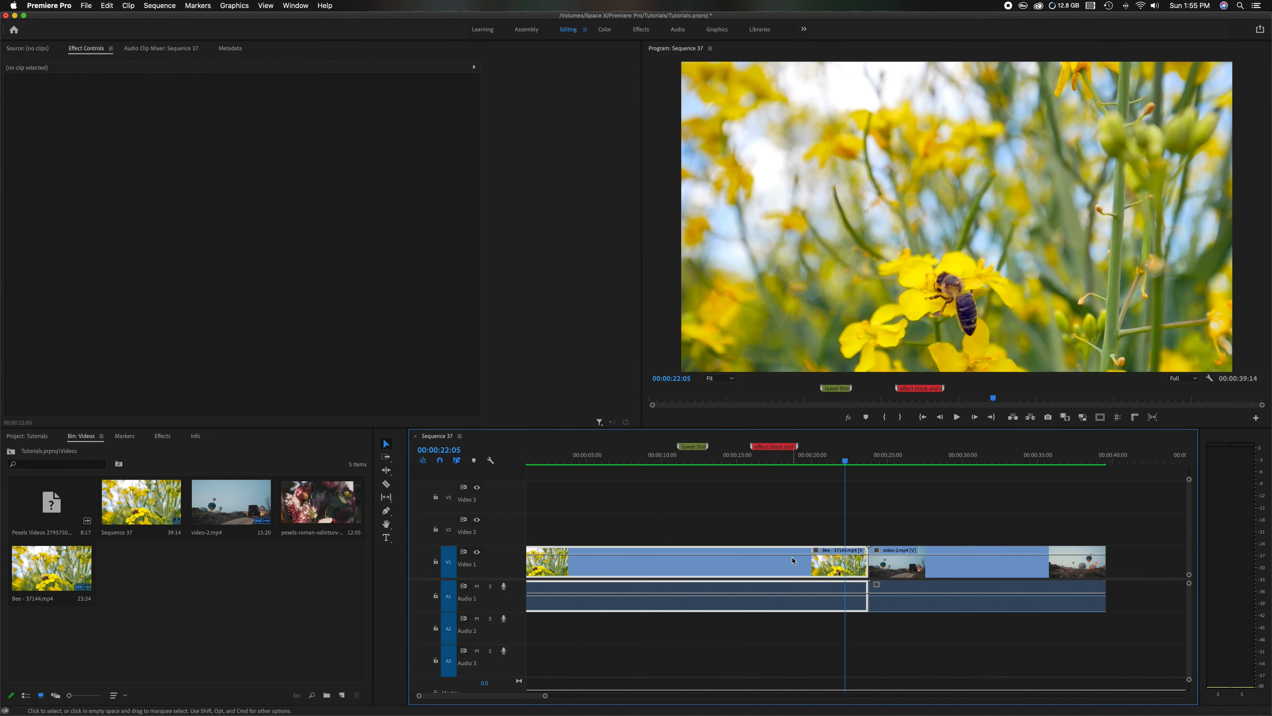
pyautogui.click(942, 563)
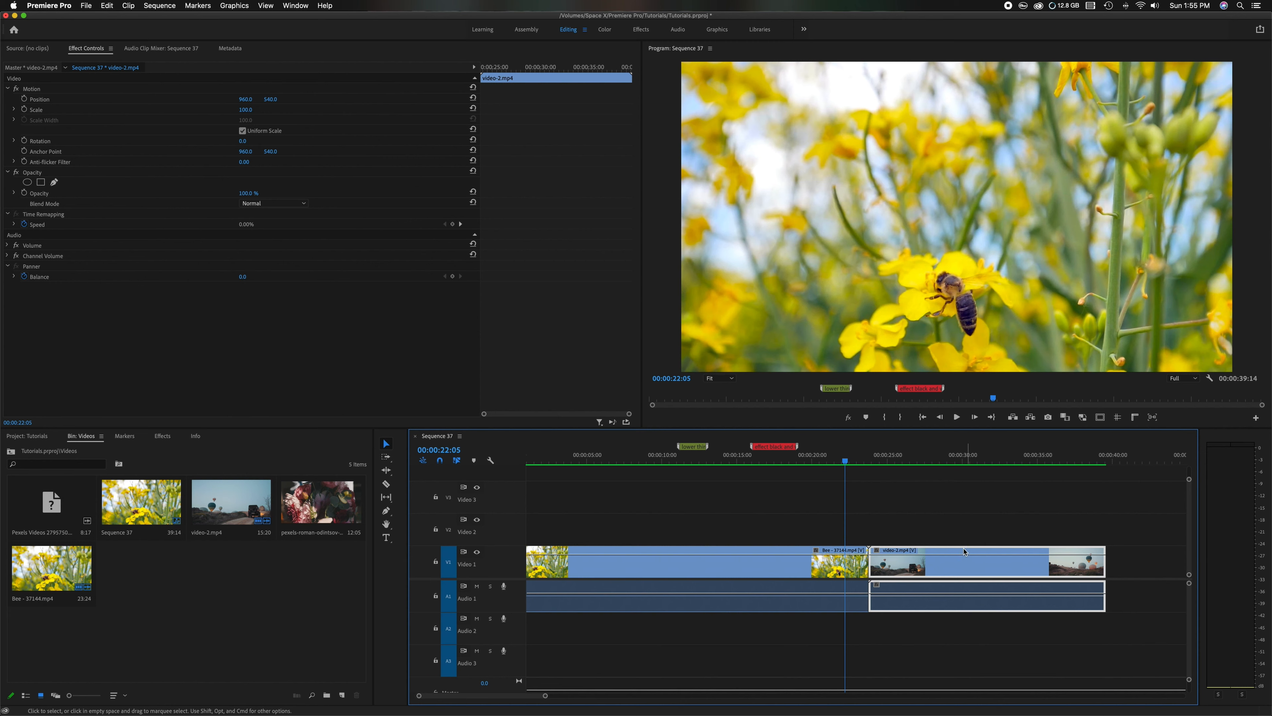
pyautogui.click(908, 506)
pyautogui.press('m')
pyautogui.click(887, 456)
pyautogui.press('m')
pyautogui.click(939, 456)
pyautogui.press('m')
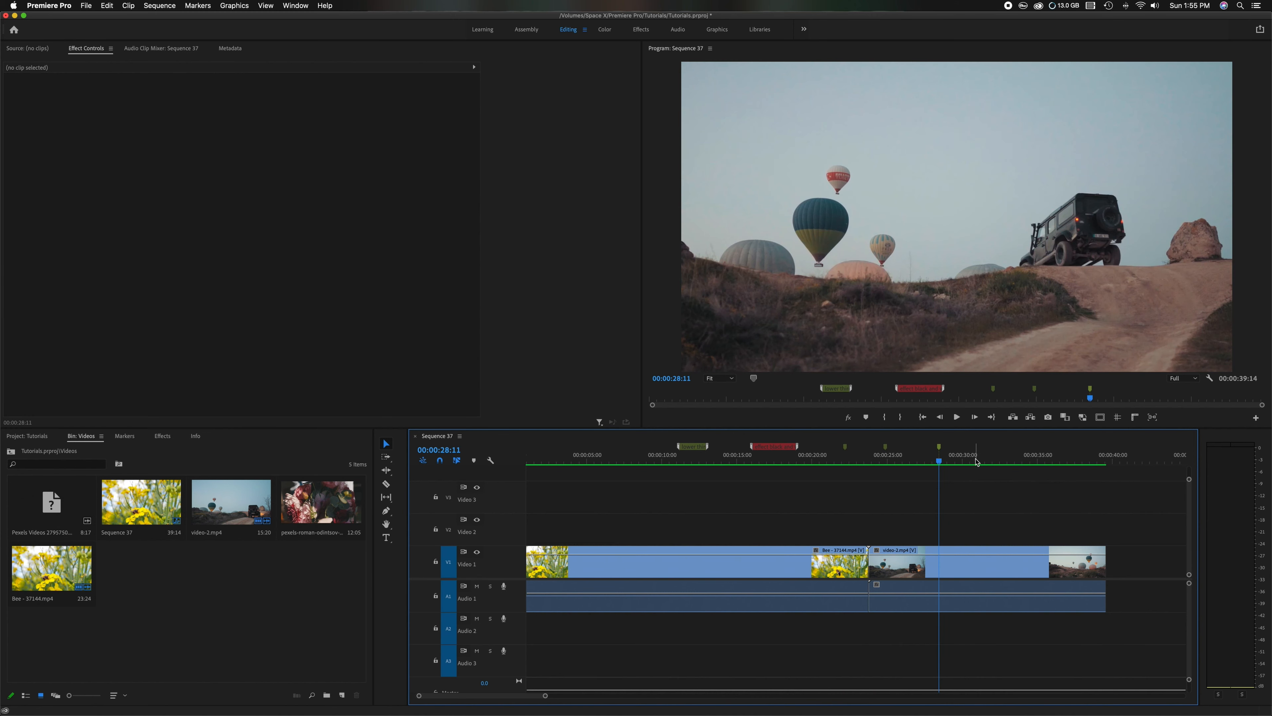
pyautogui.click(991, 456)
pyautogui.press('m')
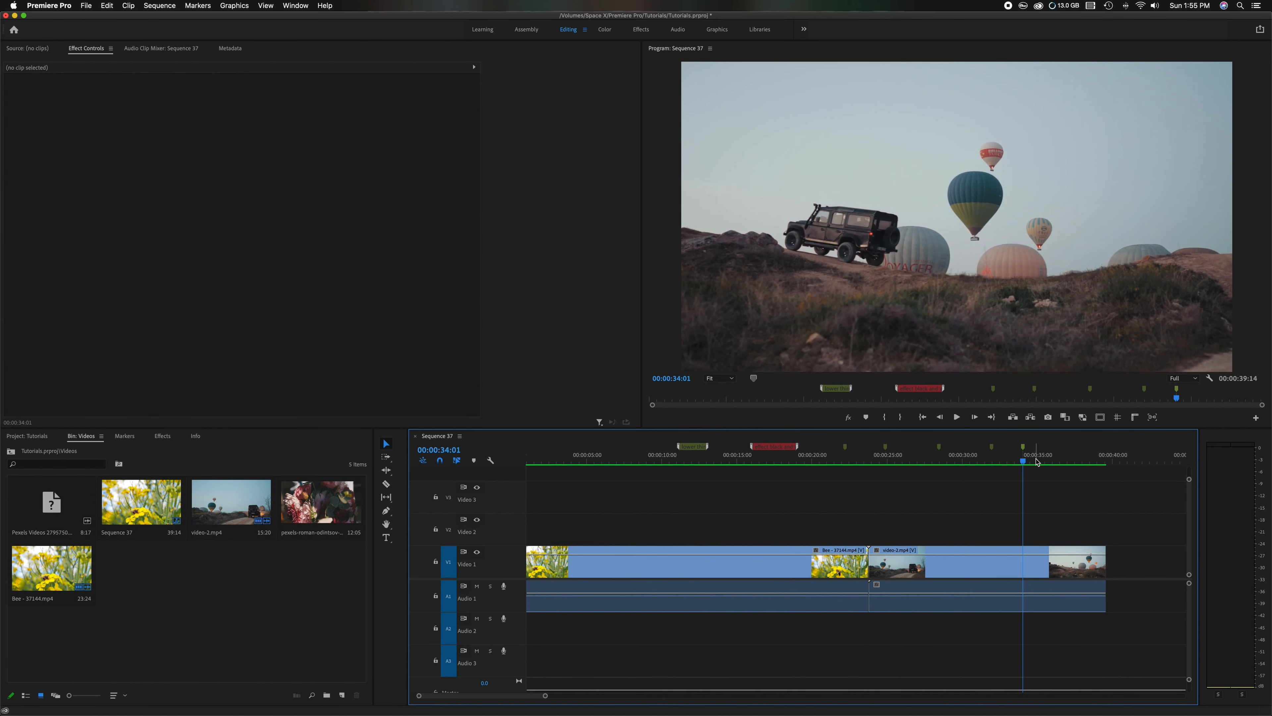
pyautogui.press('super+s')
# - Move the playhead directly to the markers at 00:00:31:23, 00:00:28:11 and 00:00:22:05
pyautogui.click(993, 450)
pyautogui.click(940, 450)
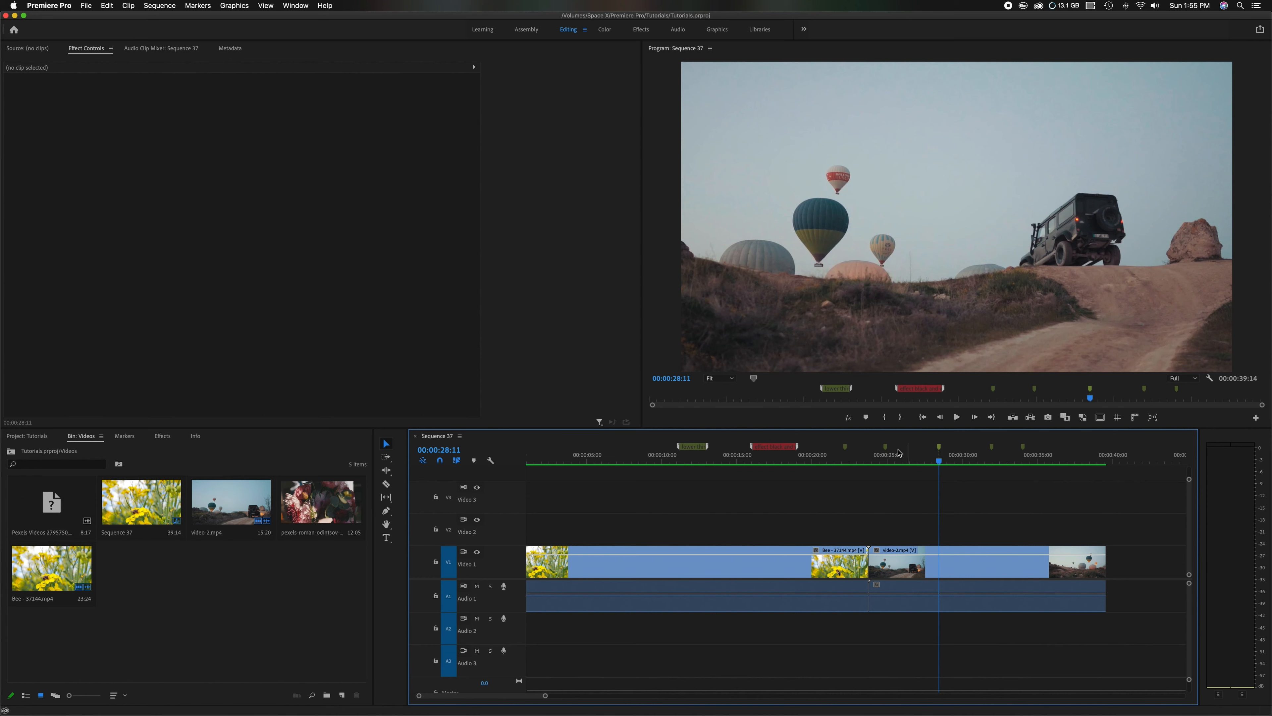
pyautogui.click(846, 450)
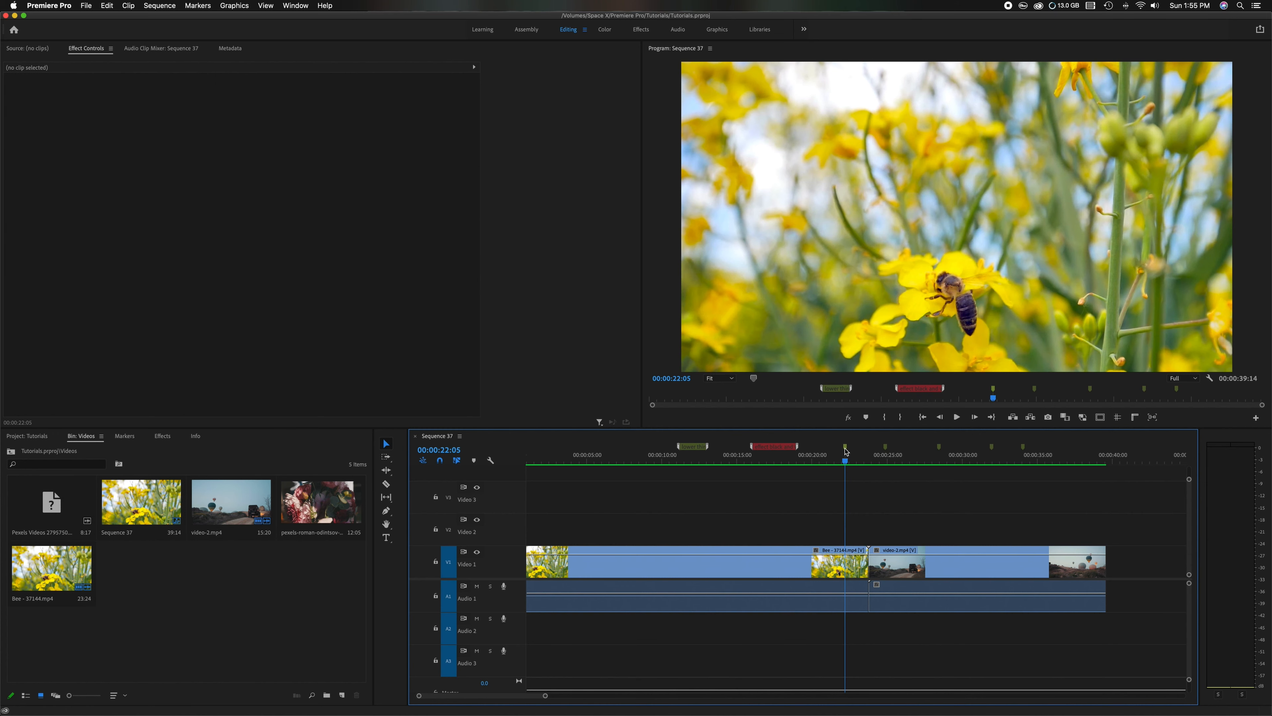
# - Step the playhead forward and back twice through the unnamed markers between 00:00:22:05 and 00:00:34:01
pyautogui.hotkey('shift', 'm')
pyautogui.hotkey('shift', 'm')
pyautogui.hotkey('shift', 'm')
pyautogui.hotkey('shift', 'm')
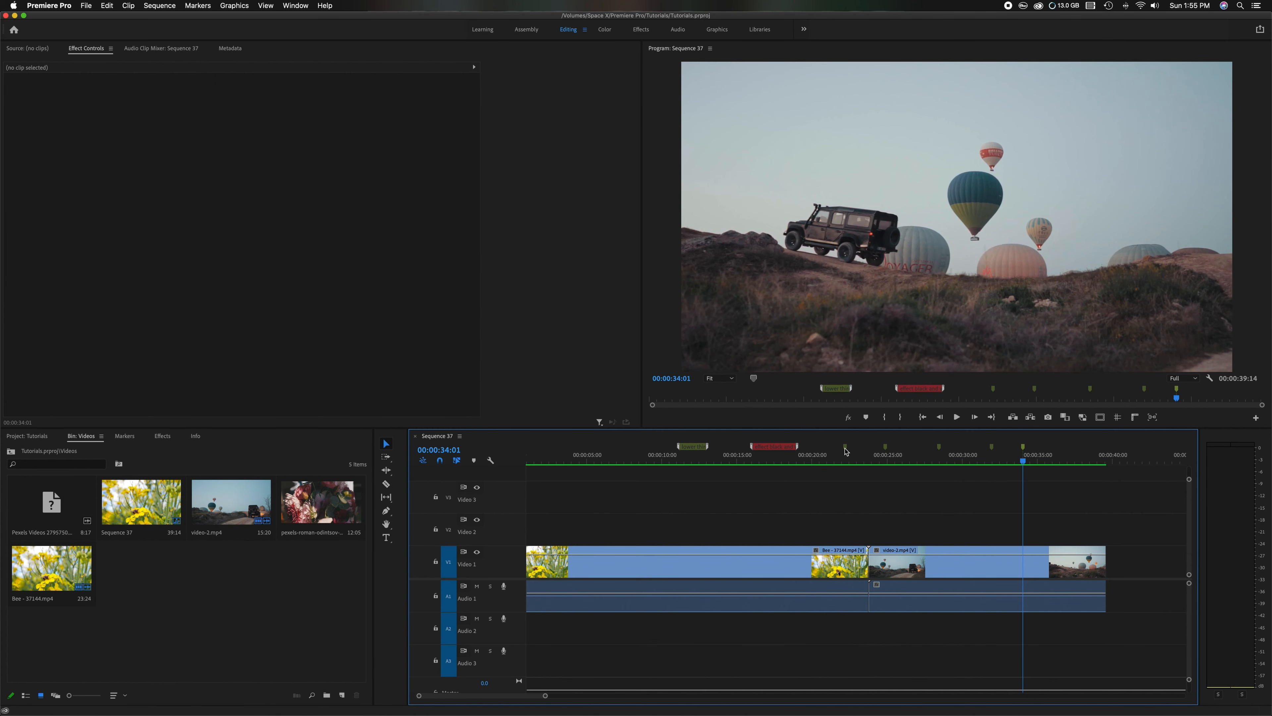
pyautogui.press('super+shift+m')
pyautogui.press('super+shift+m')
pyautogui.press('super+shift+m')
pyautogui.press('super+shift+m')
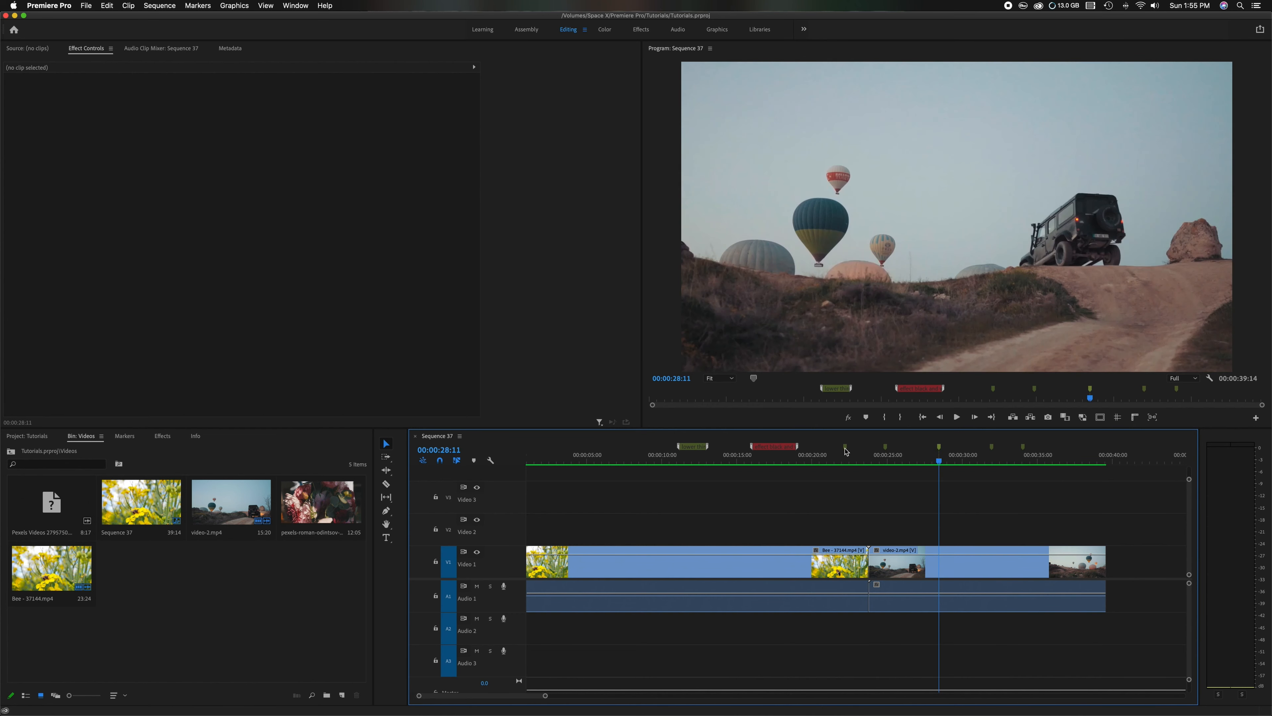
pyautogui.hotkey('shift', 'm')
pyautogui.hotkey('shift', 'm')
pyautogui.hotkey('shift', 'm')
pyautogui.hotkey('shift', 'm')
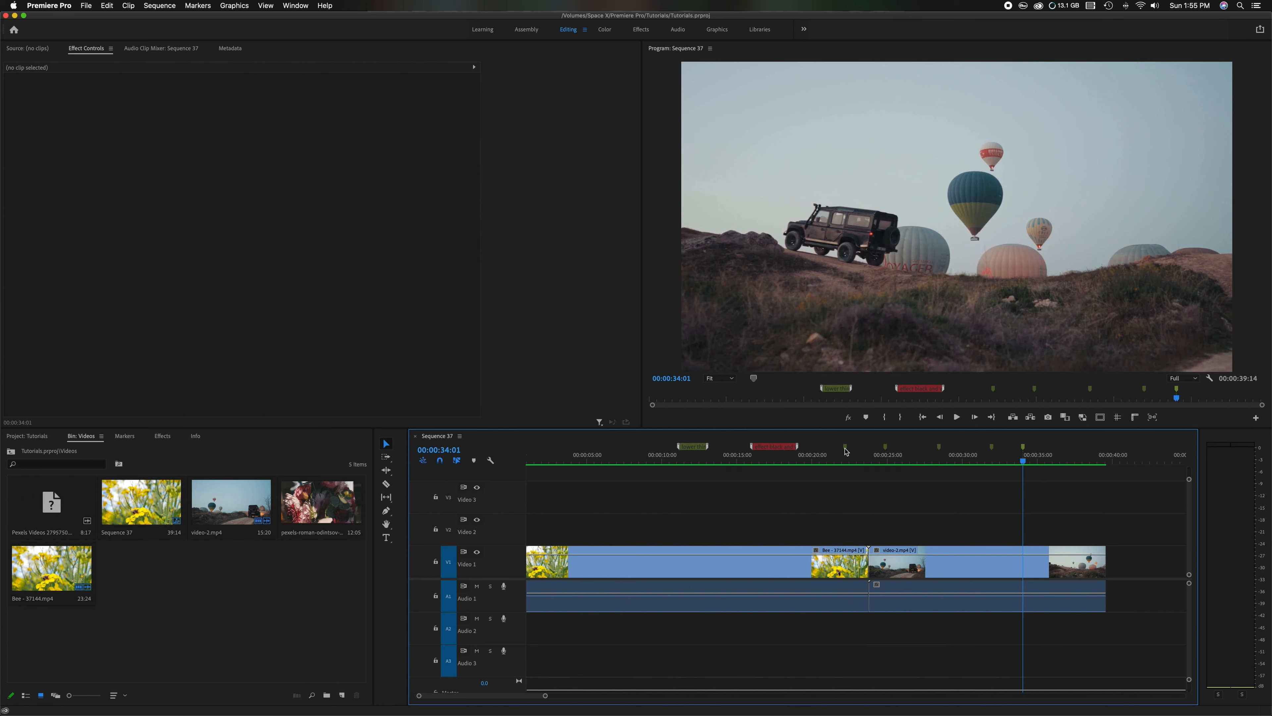
pyautogui.press('super+shift+m')
pyautogui.press('super+shift+m')
pyautogui.press('super+shift+m')
pyautogui.press('super+shift+m')
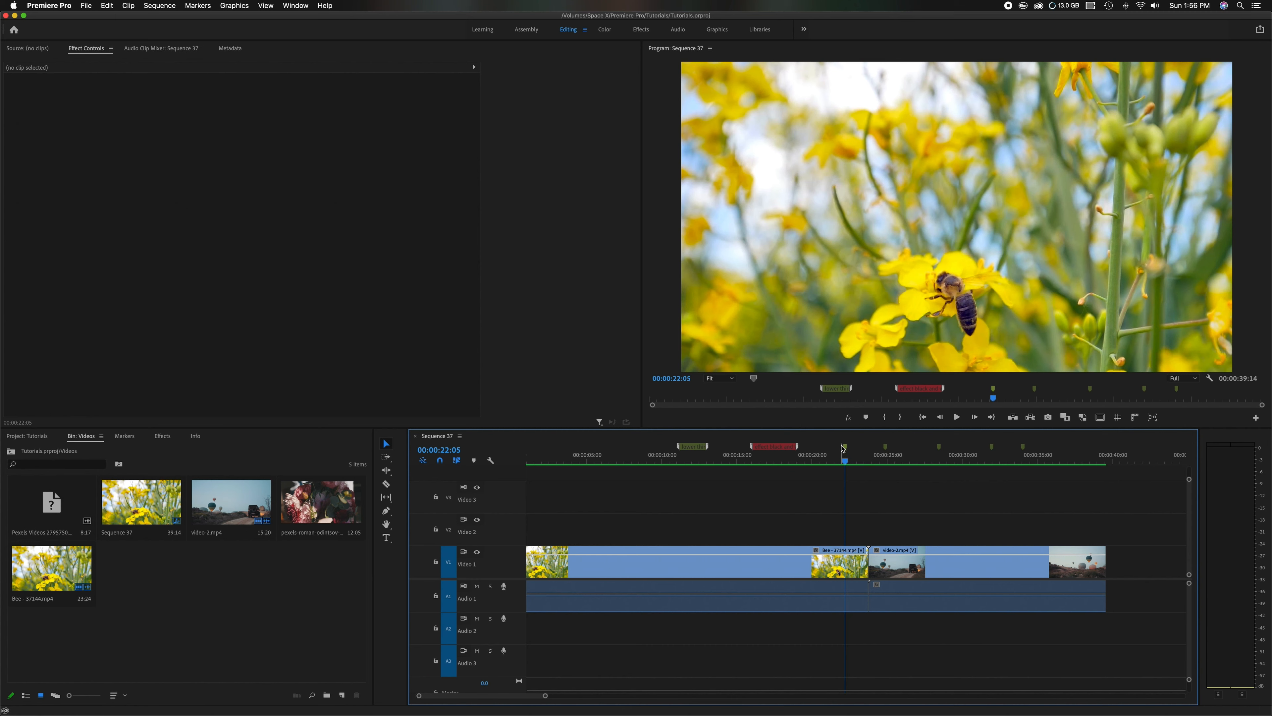
# - List the sequence's markers, filter them by red and green color, and return to the Videos bin
pyautogui.click(225, 453)
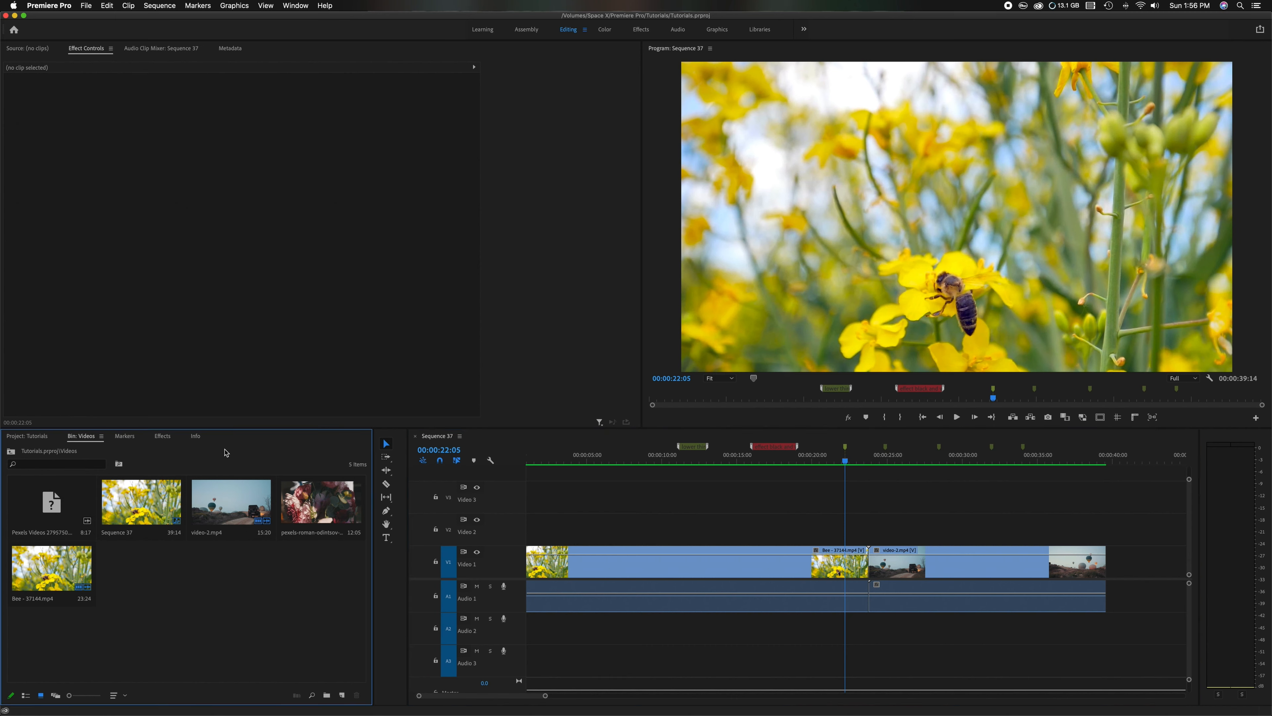
pyautogui.click(124, 437)
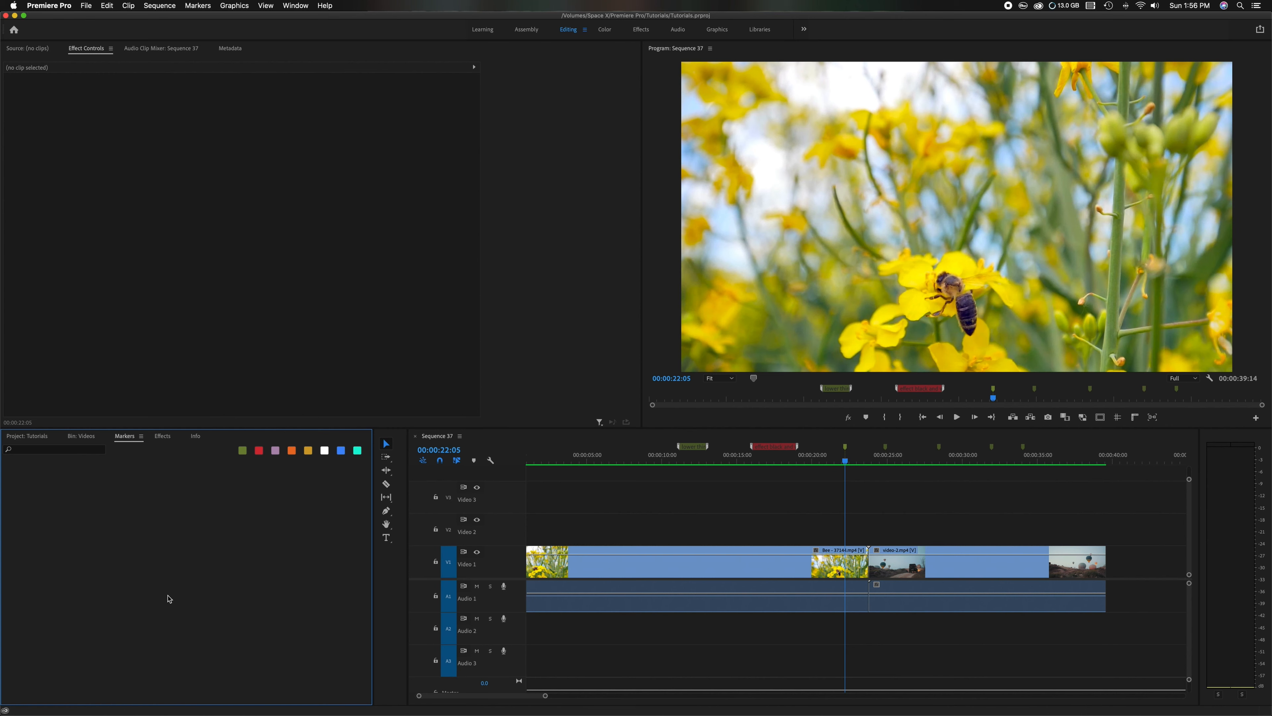
pyautogui.click(551, 438)
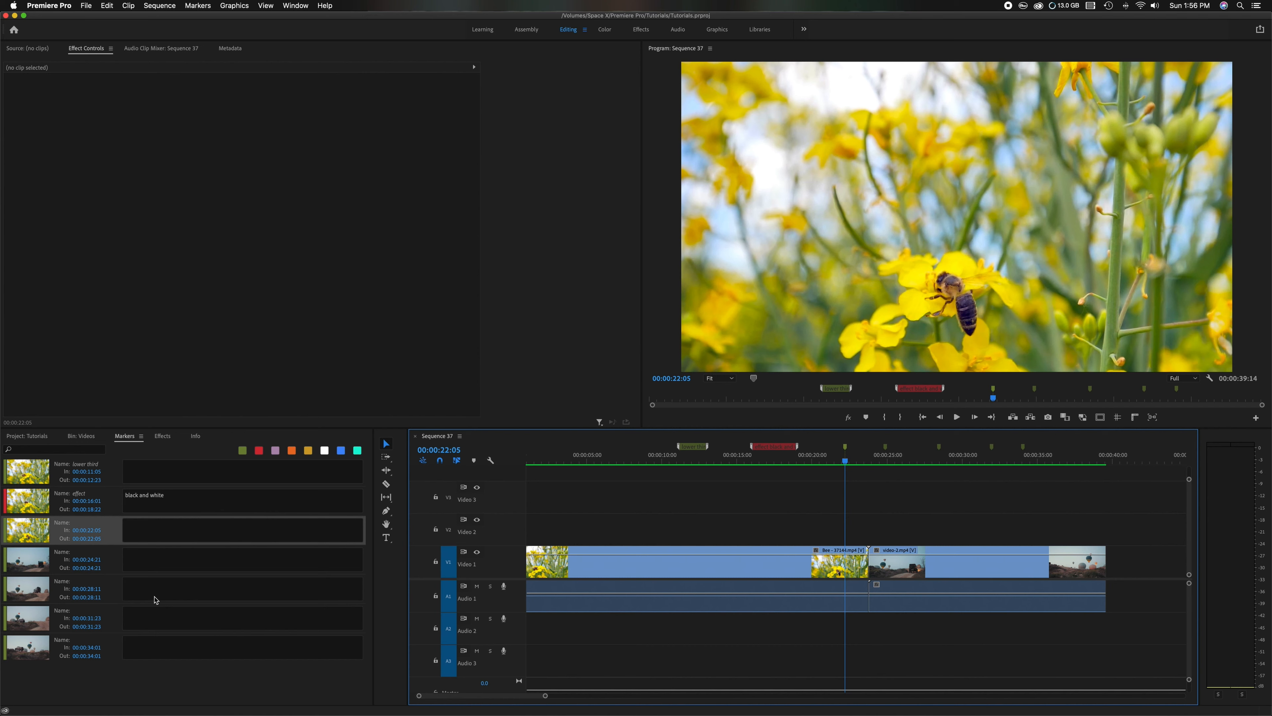
pyautogui.click(259, 450)
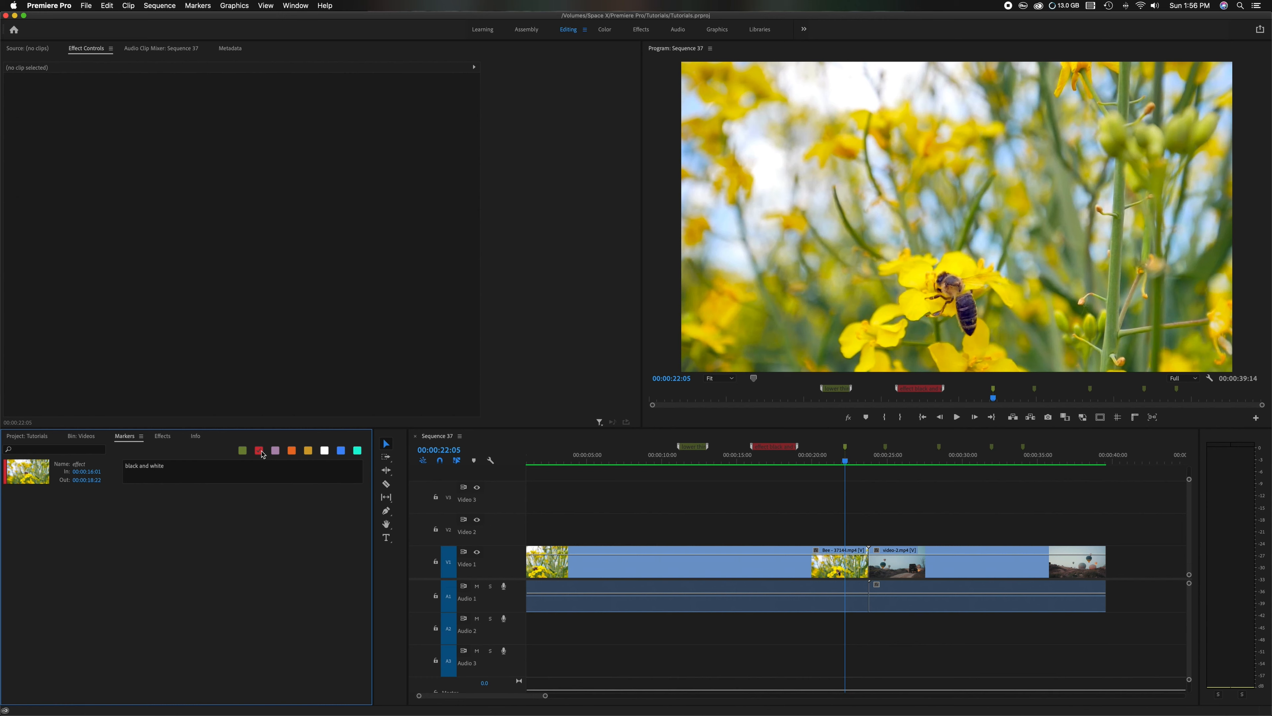
pyautogui.click(243, 450)
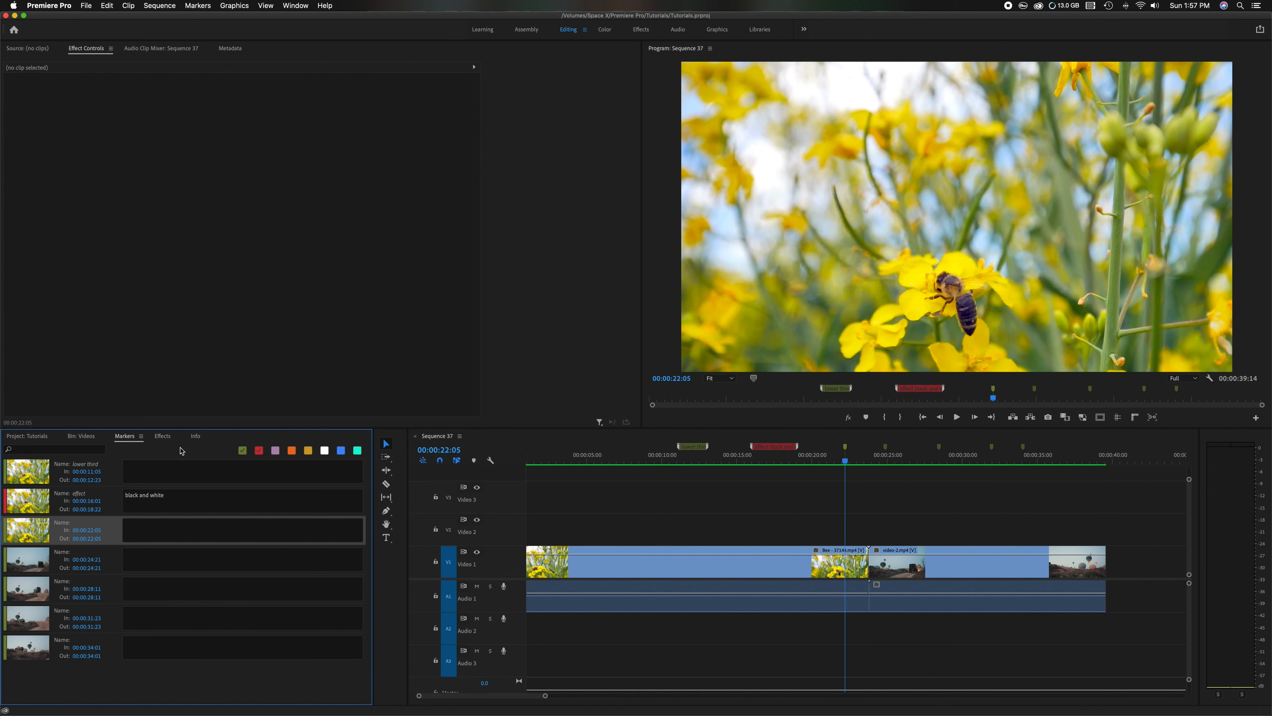
pyautogui.click(71, 437)
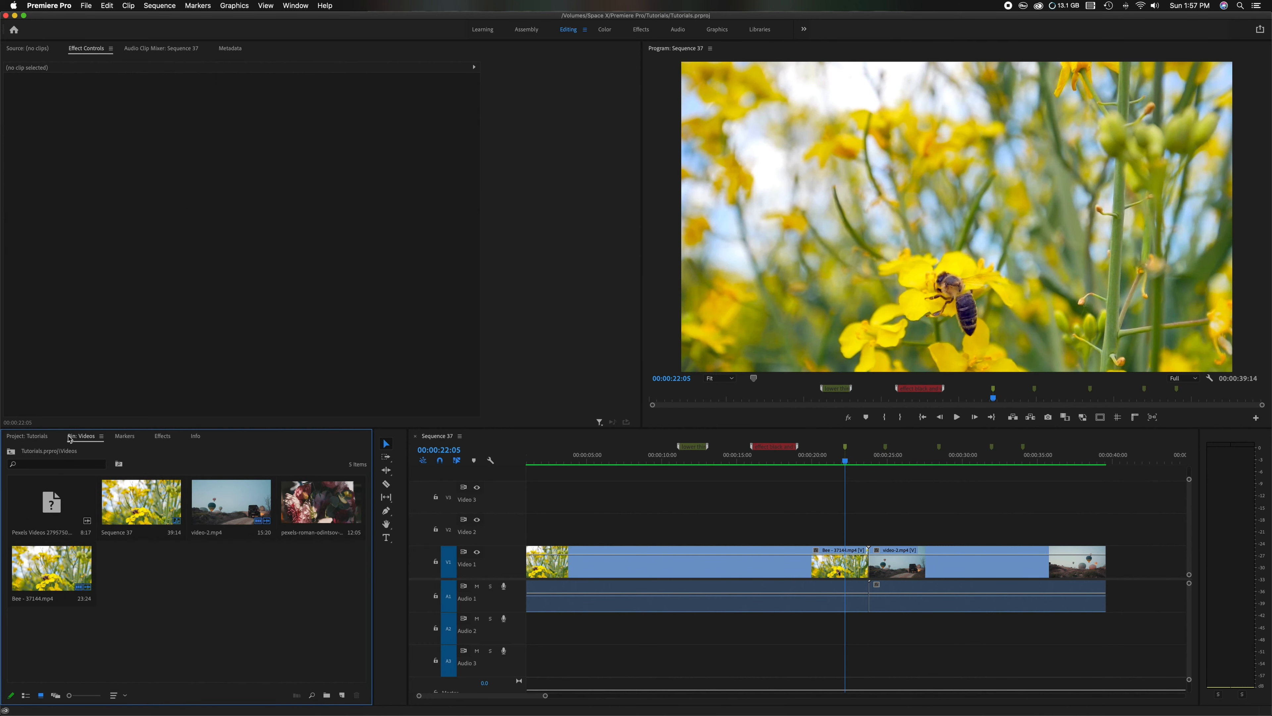
# - Open the video-2.mp4 clip in the Source monitor and add a clip marker at 00:00:02:23
pyautogui.doubleClick(231, 503)
pyautogui.moveTo(363, 401); pyautogui.dragTo(225, 410)
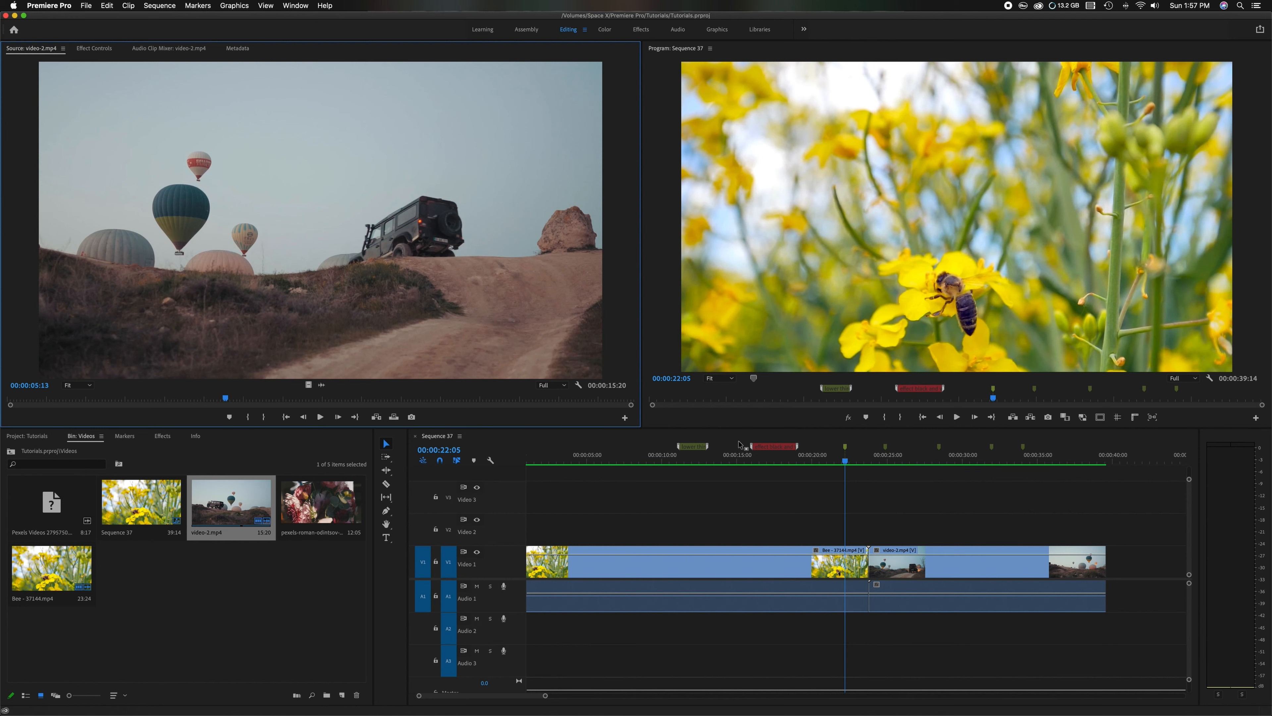
pyautogui.moveTo(226, 398); pyautogui.dragTo(125, 400)
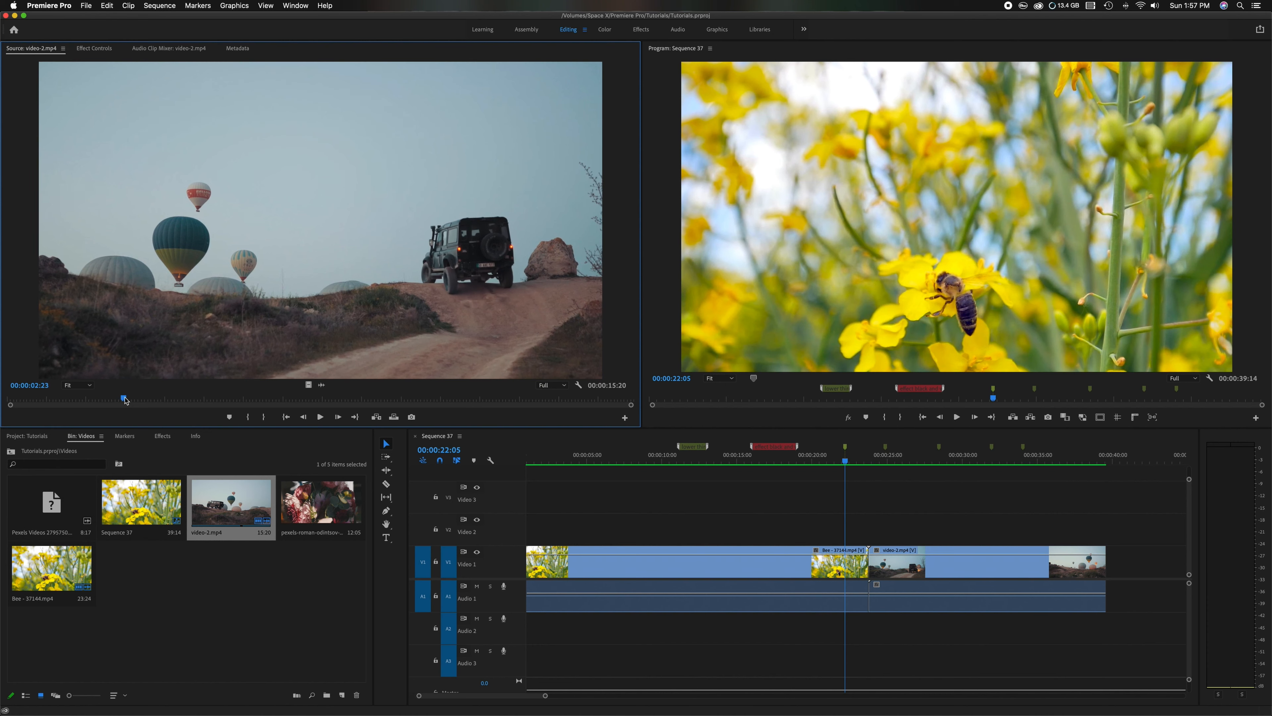
pyautogui.press('m')
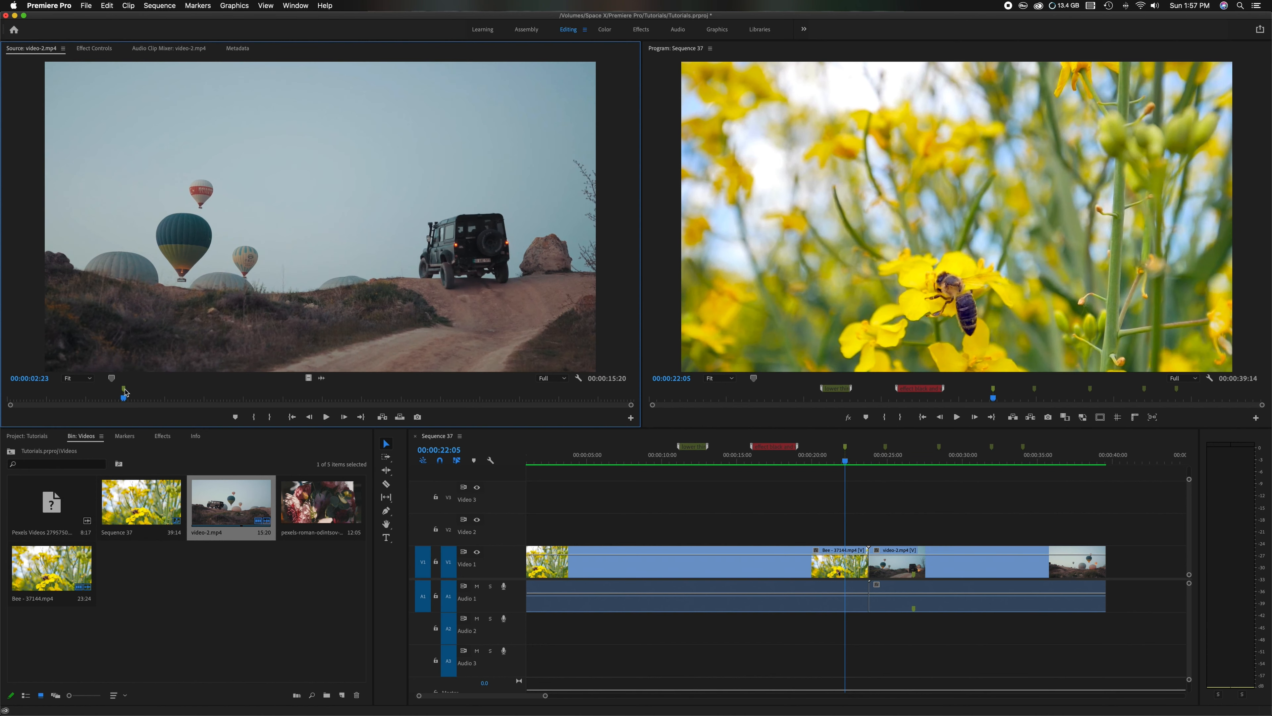
# - Label the new clip marker with the person's first name and the comment "shop and repairs", and extend it to about 00:00:05:00
pyautogui.doubleClick(124, 390)
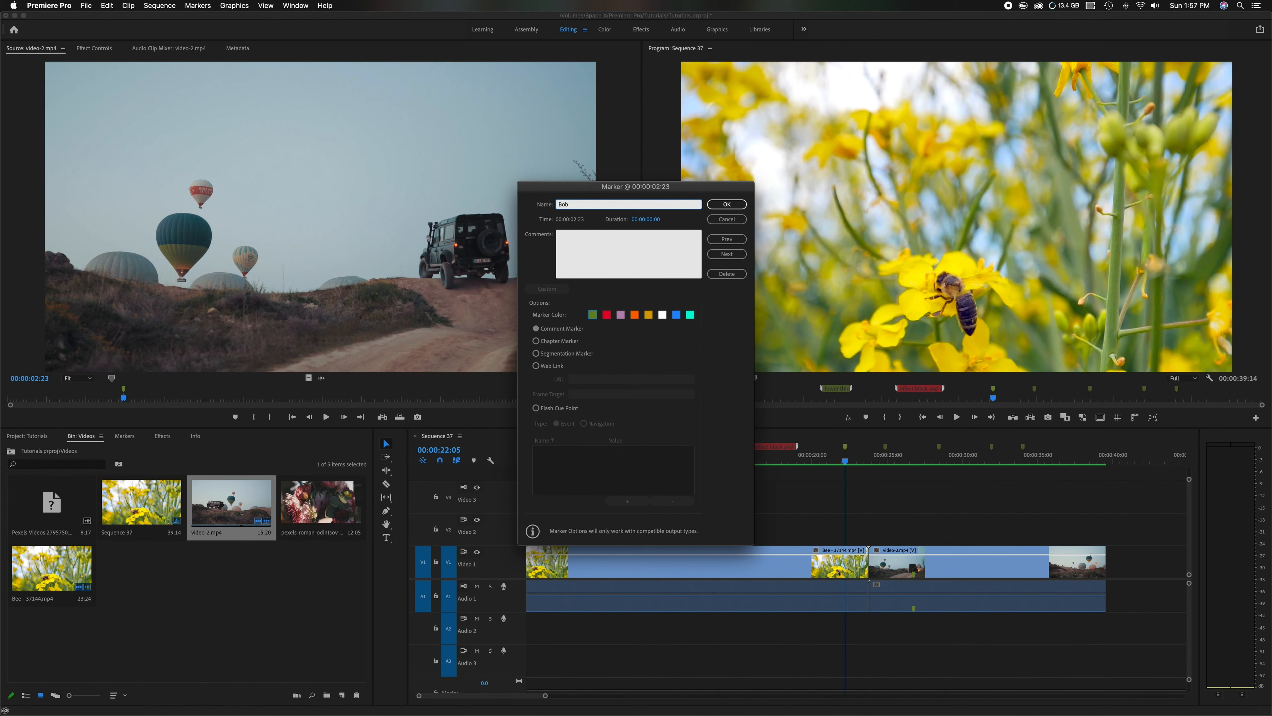
pyautogui.click(567, 242)
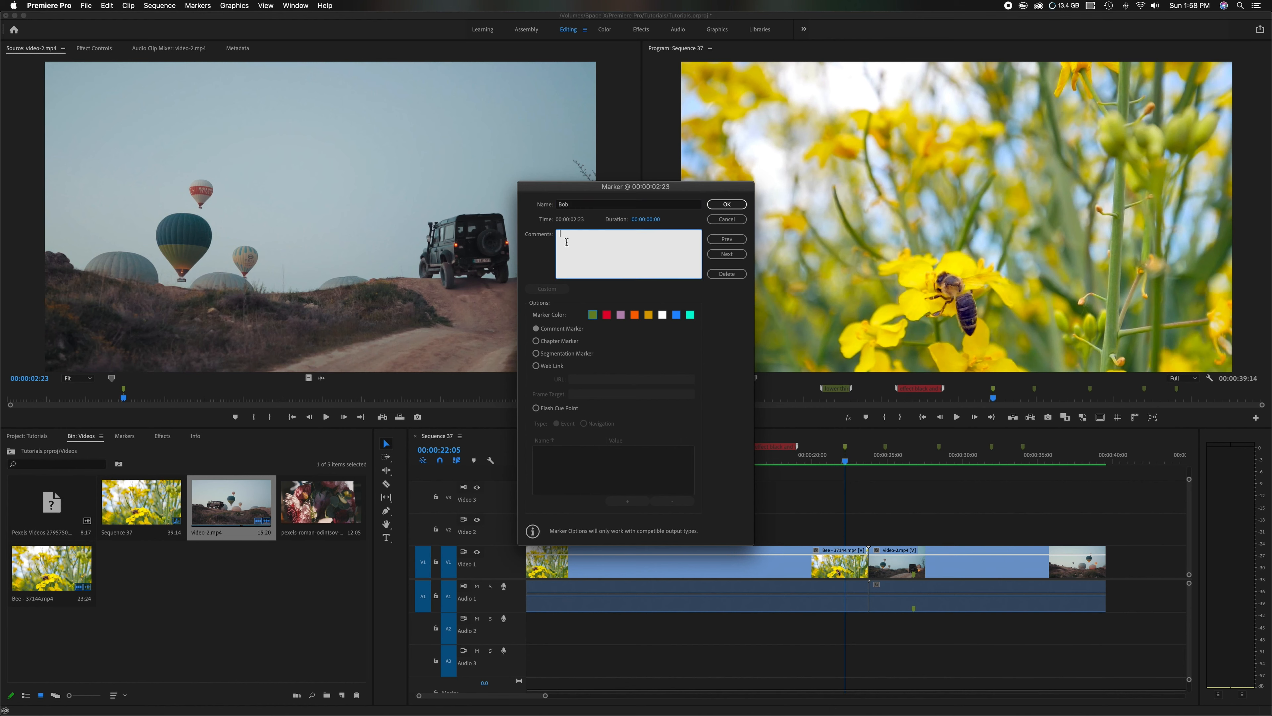
pyautogui.write('shop and repairs')
pyautogui.click(727, 204)
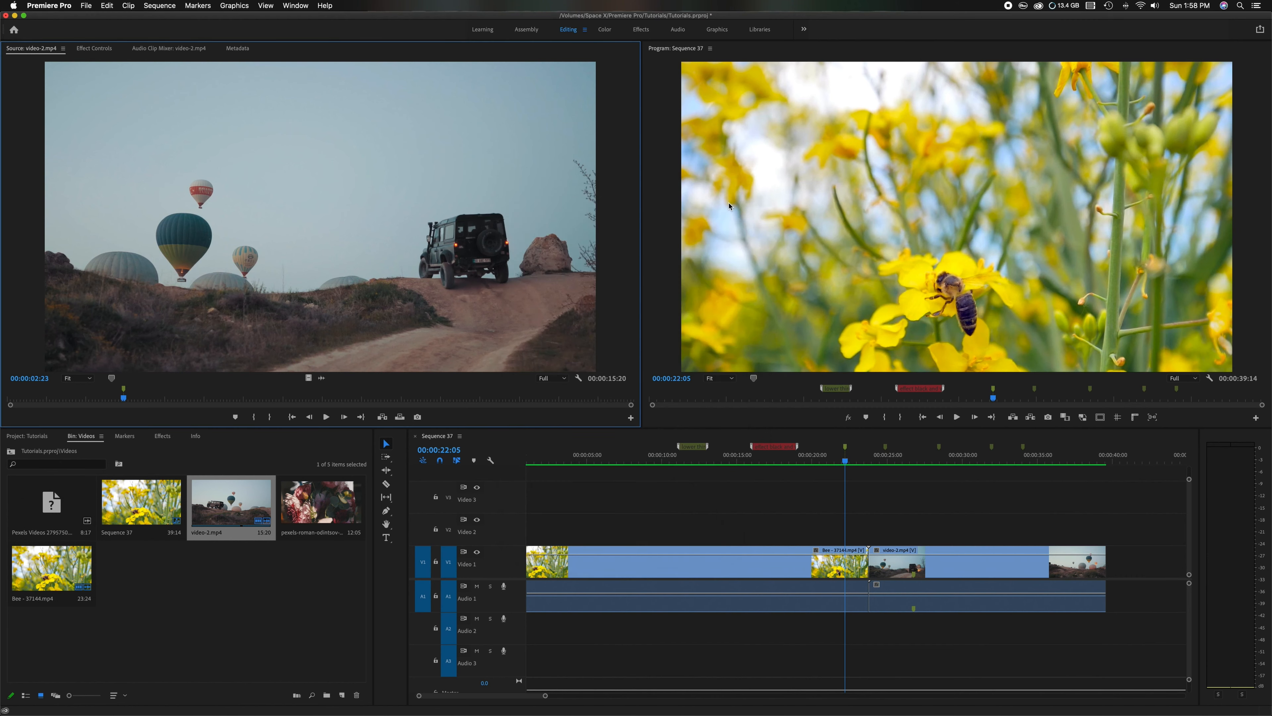
pyautogui.click(125, 390)
pyautogui.moveTo(127, 390); pyautogui.dragTo(373, 396)
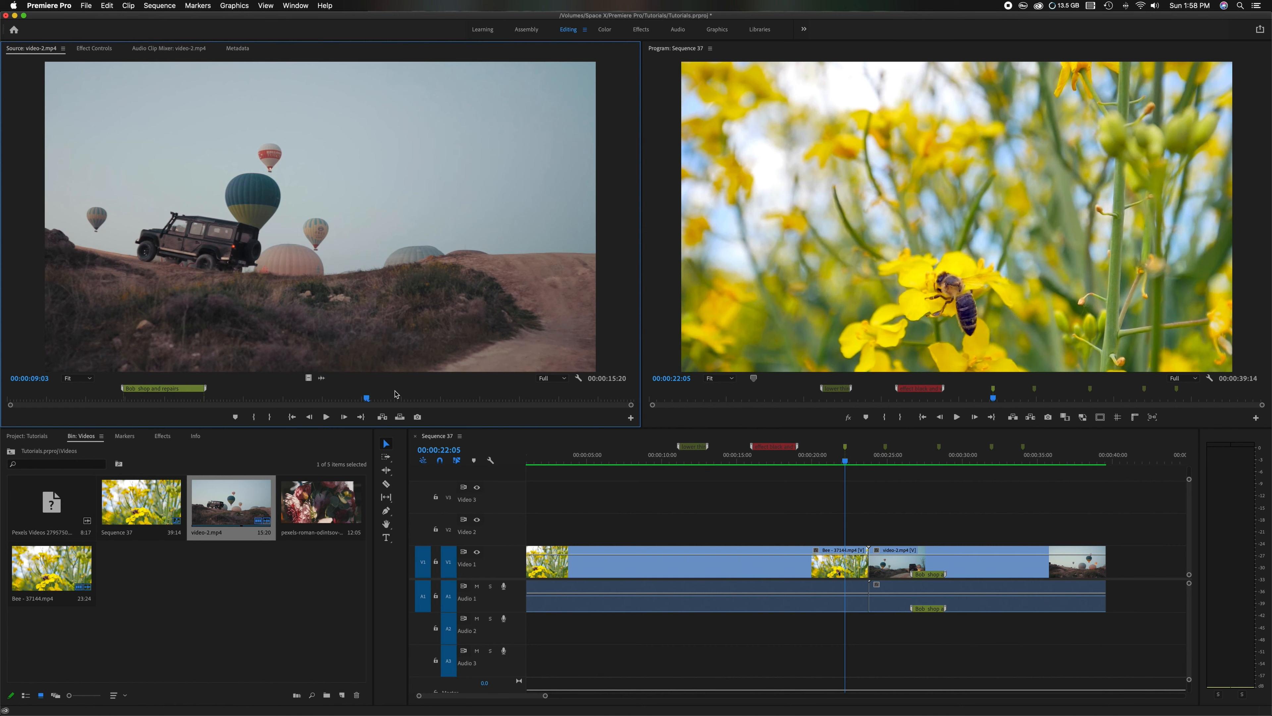
# - Add a clip marker at 00:00:09:07, extend it to about 00:00:13:04, and give it the same person's name and the comment "tires and gas"
pyautogui.press('m')
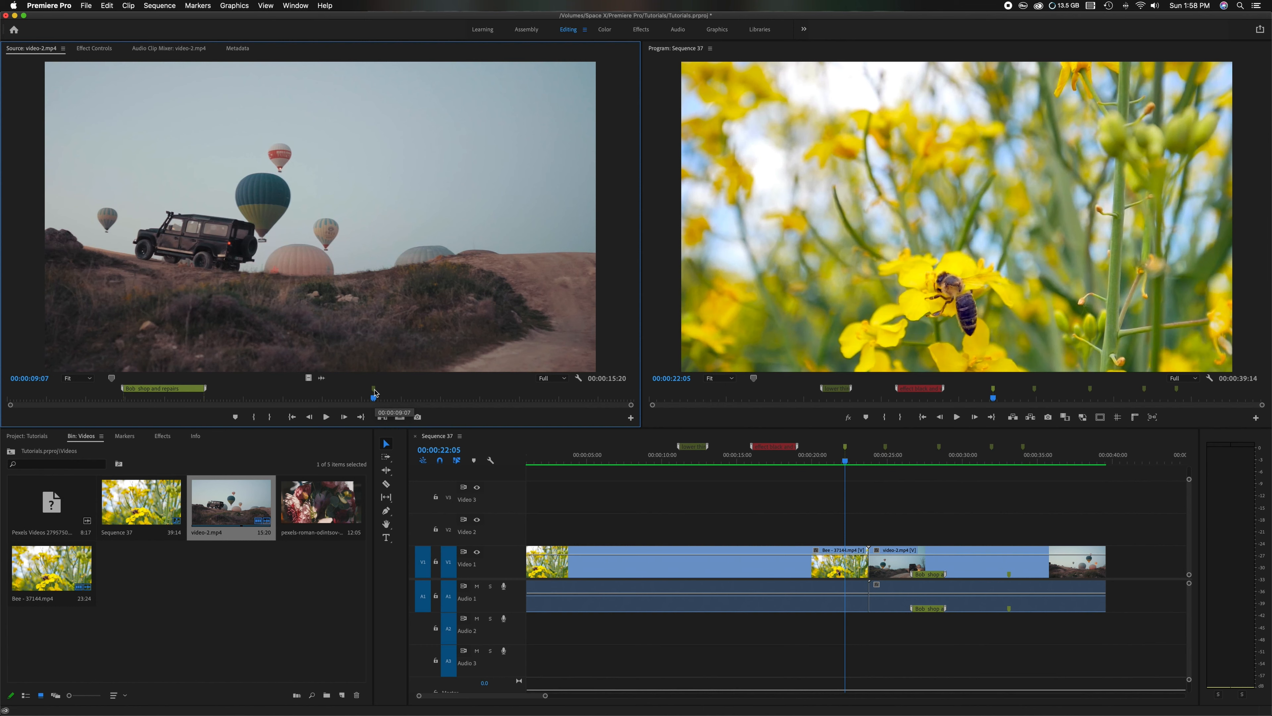
pyautogui.moveTo(375, 391); pyautogui.dragTo(527, 390)
pyautogui.doubleClick(456, 391)
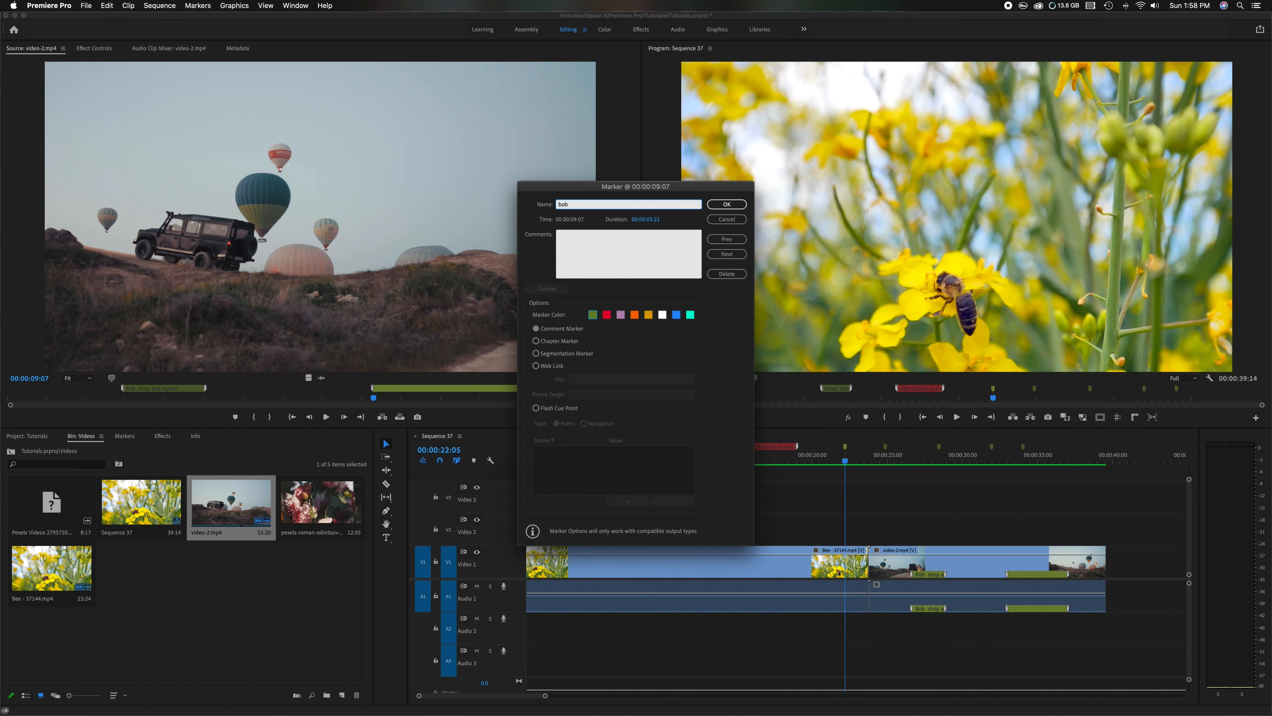
pyautogui.click(570, 240)
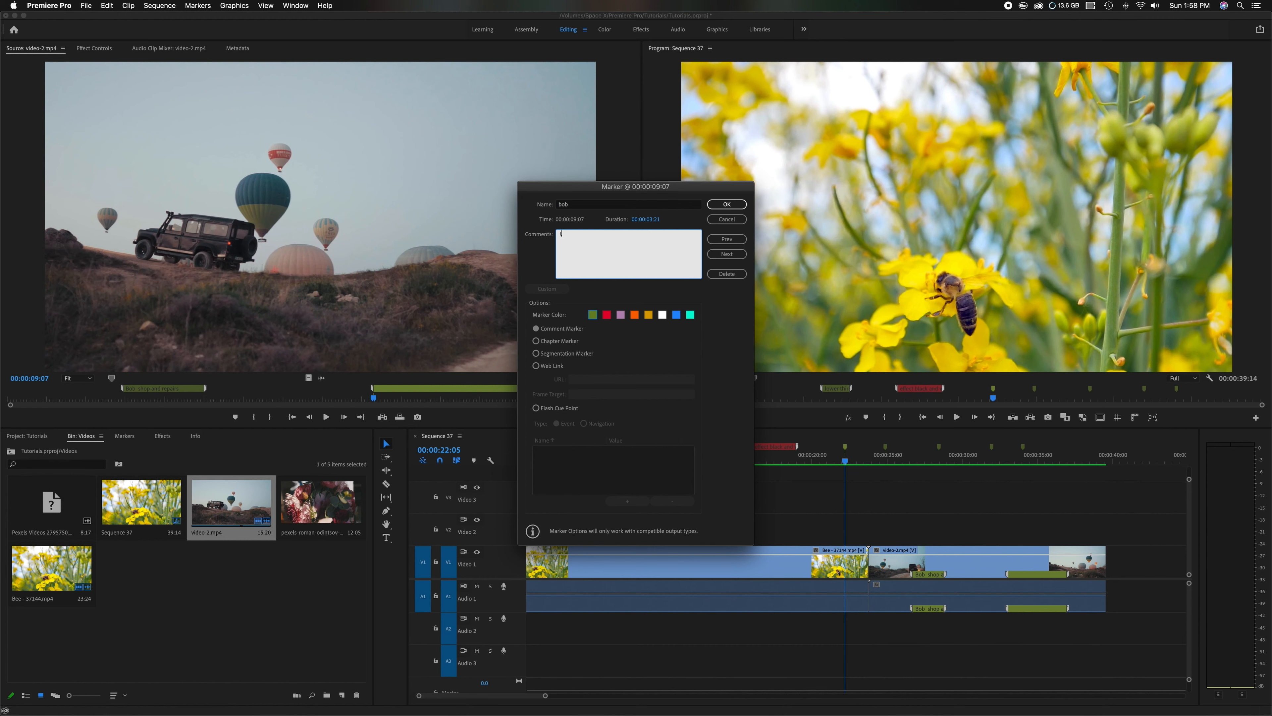
pyautogui.write('tires and gas')
pyautogui.click(726, 205)
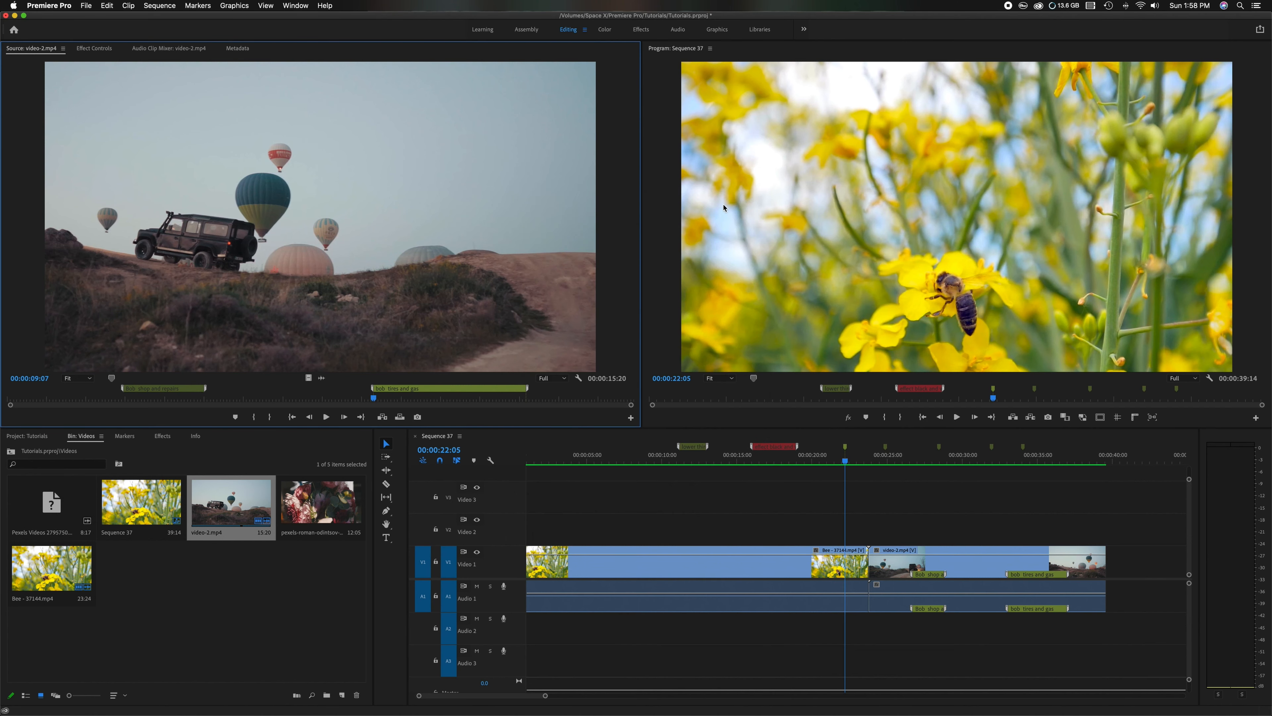
pyautogui.hotkey('shift', 'Right')
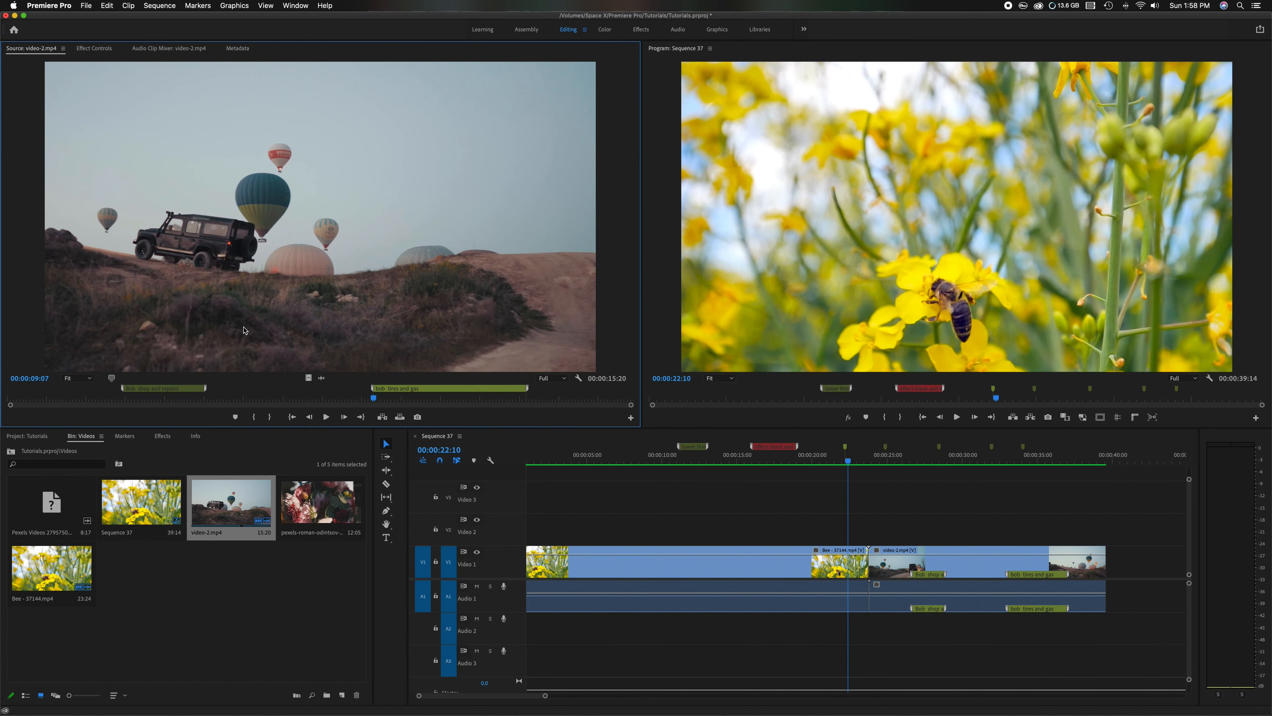
pyautogui.press('Right')
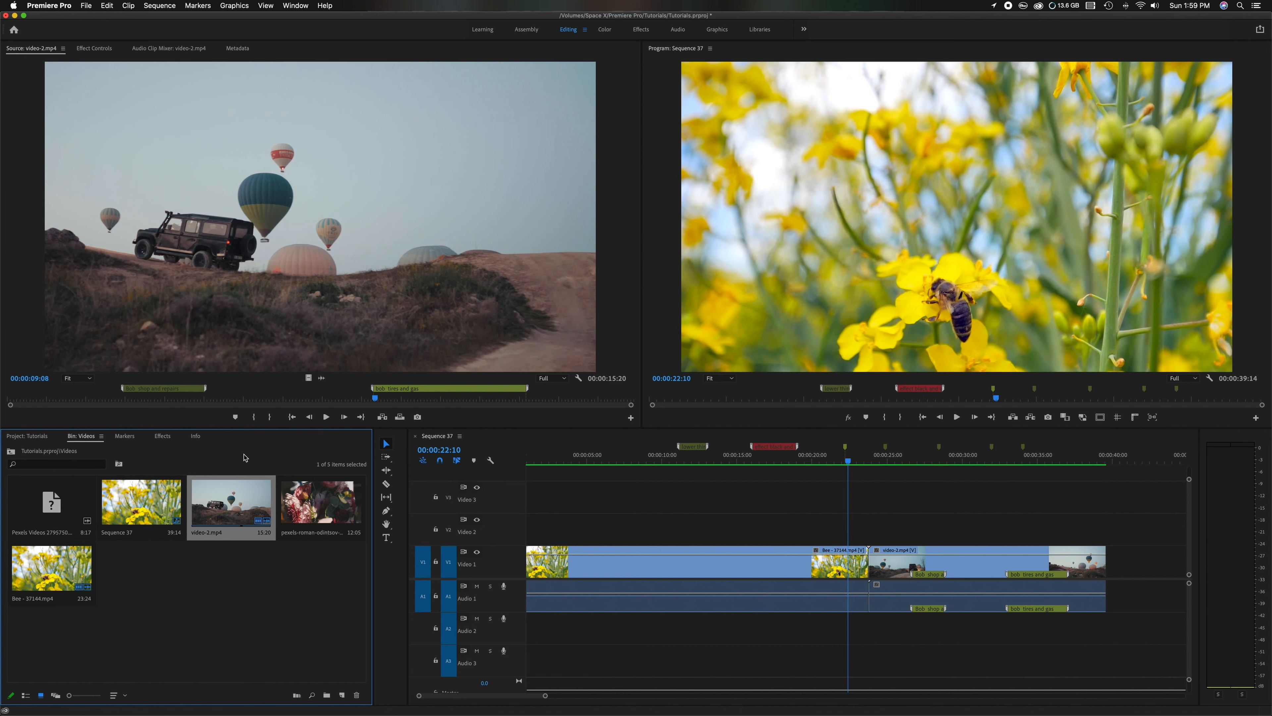
# - Compare the marker lists of the video-2.mp4 source clip and of the sequence, ending on the clip's list
pyautogui.click(125, 436)
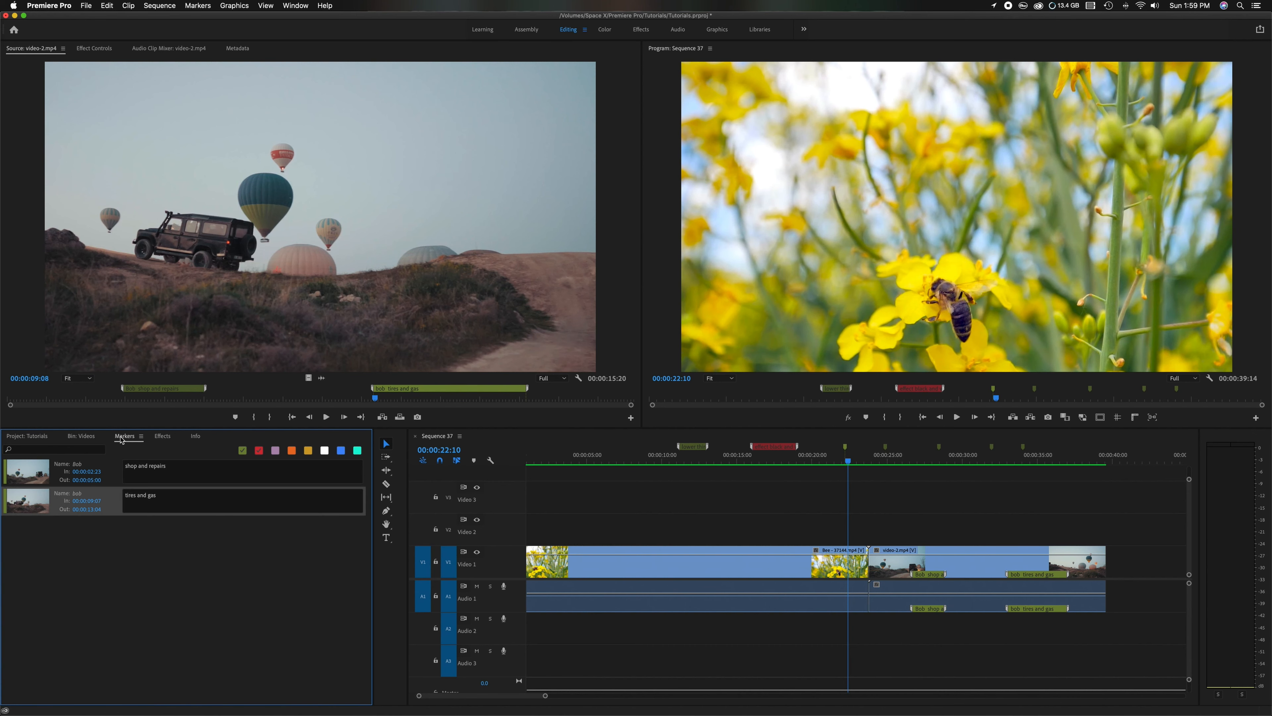
pyautogui.click(607, 293)
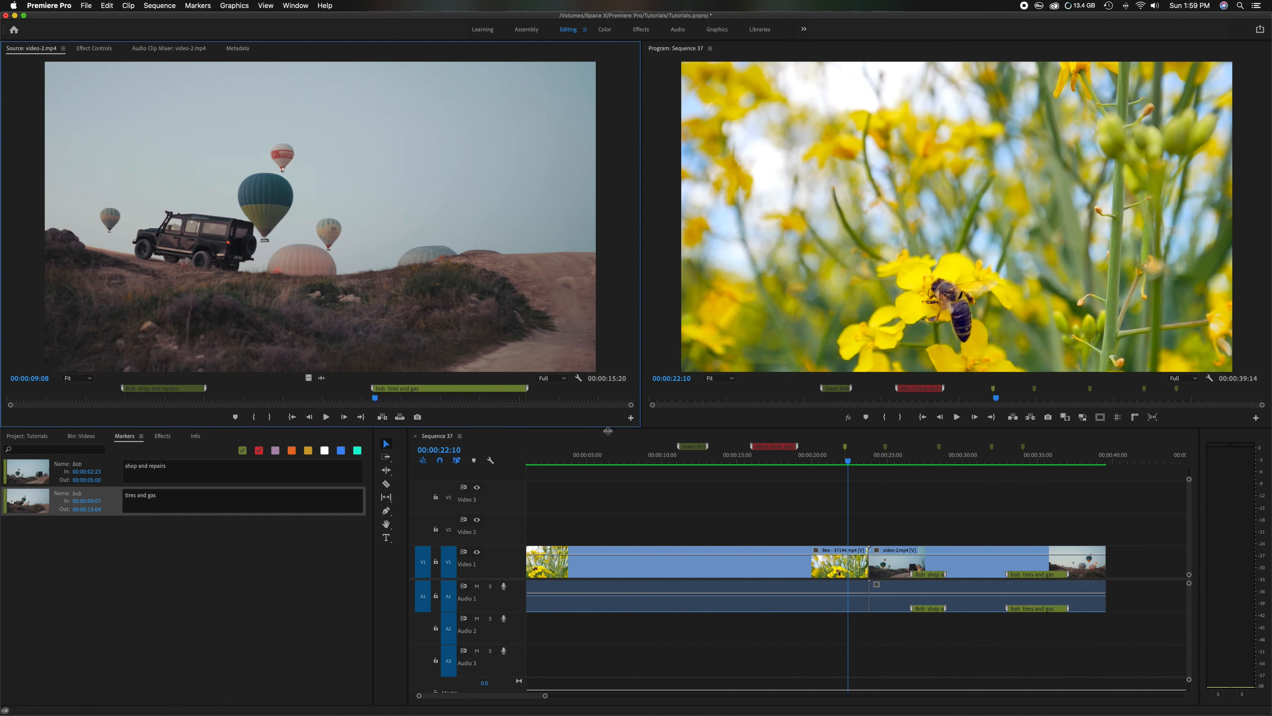
pyautogui.click(630, 445)
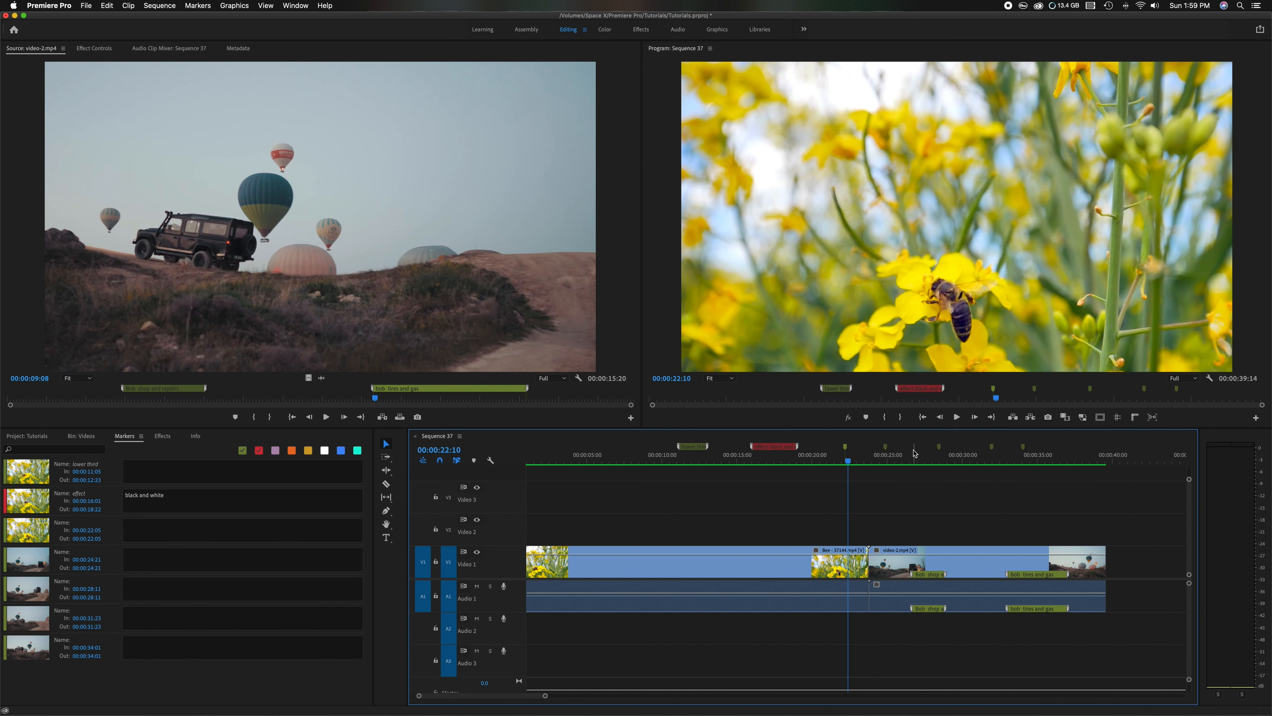
pyautogui.click(9, 182)
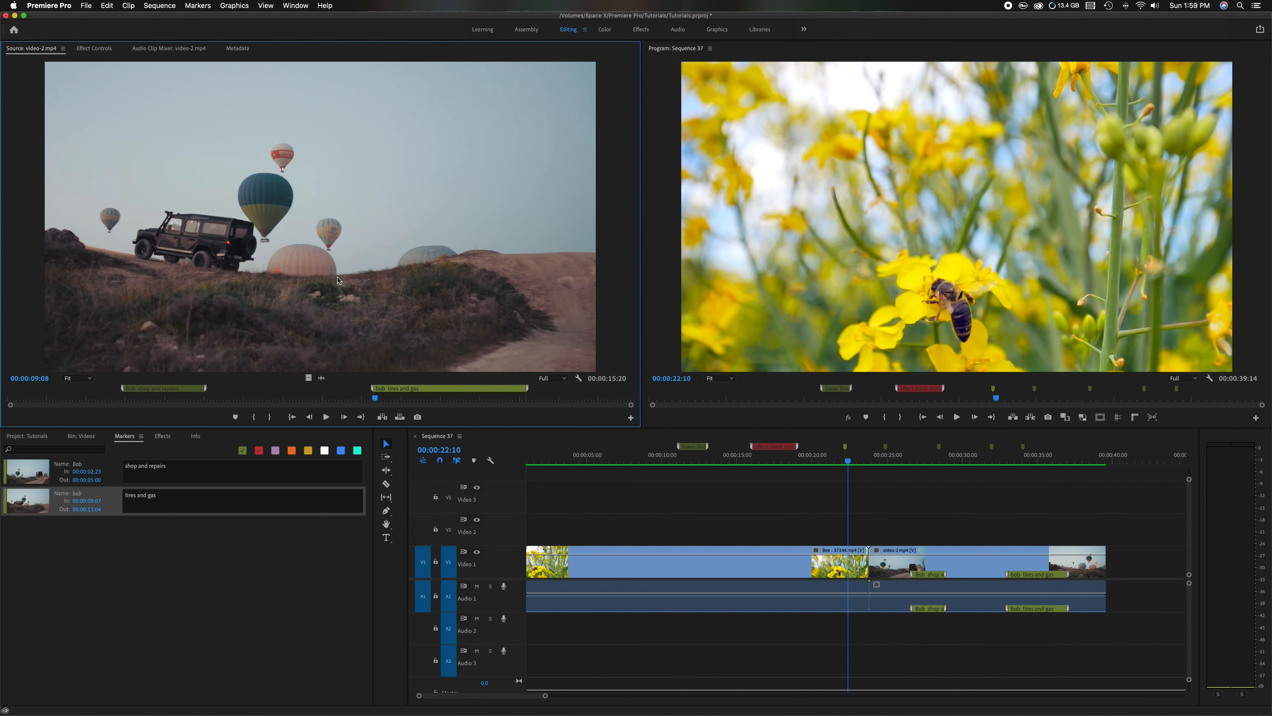
# - Ripple trim the start of video-2.mp4 to its "shop and repairs" marker and split the clip at the marker's end, 00:00:25:19
pyautogui.click(914, 461)
pyautogui.press('q')
pyautogui.click(914, 461)
pyautogui.press('super+k')
pyautogui.click(899, 562)
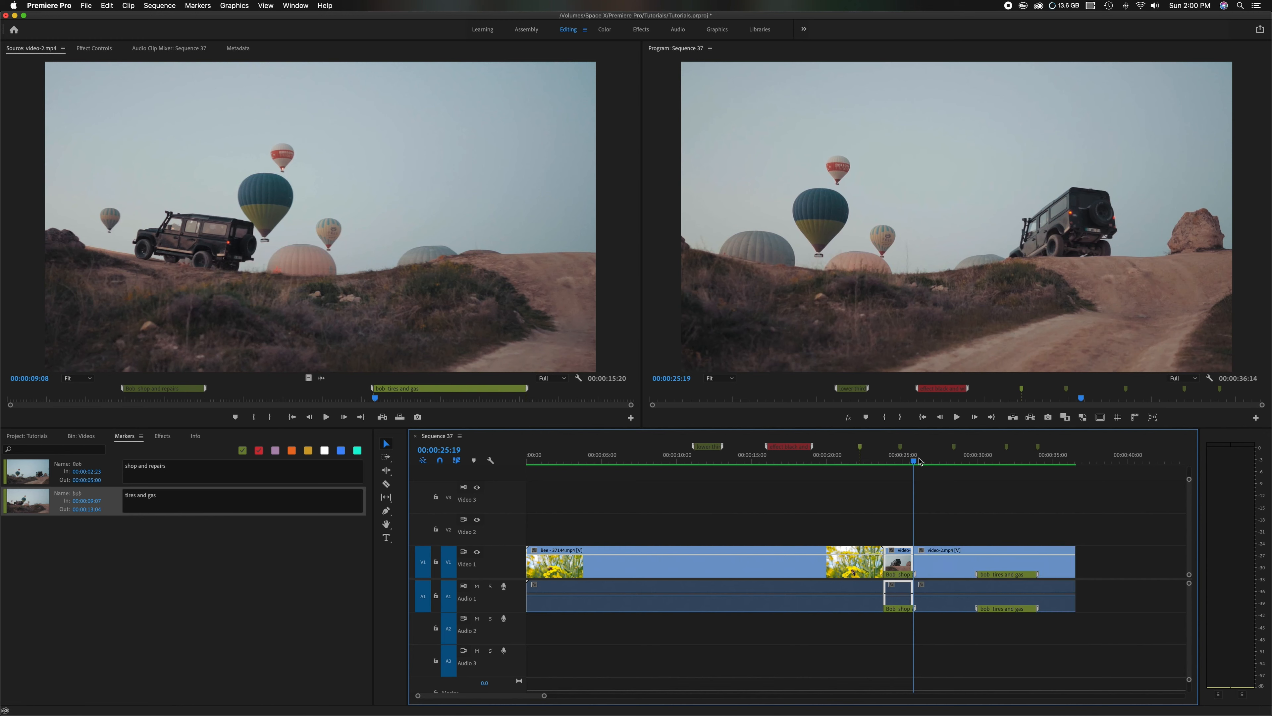
# - Ripple trim both ends of the second video-2.mp4 segment to its "tires and gas" marker, ending the segment at 00:00:29:15
pyautogui.moveTo(970, 461); pyautogui.dragTo(978, 463)
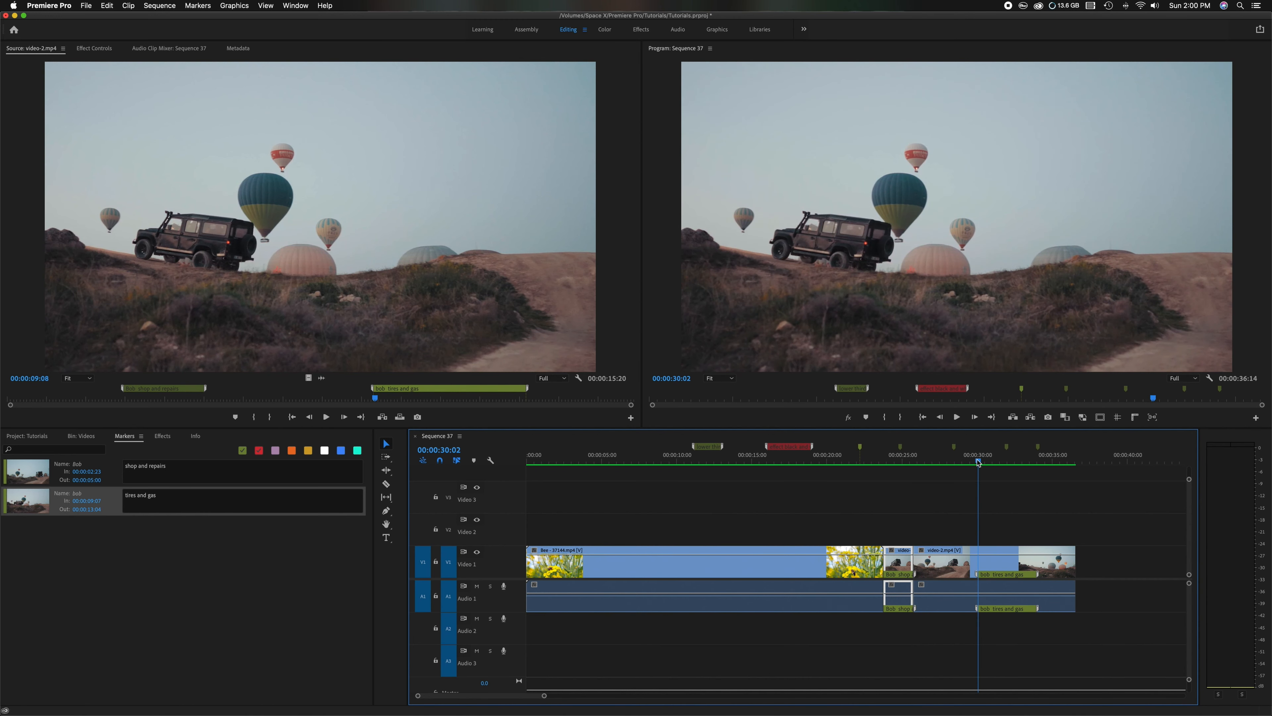
pyautogui.press('q')
pyautogui.click(974, 461)
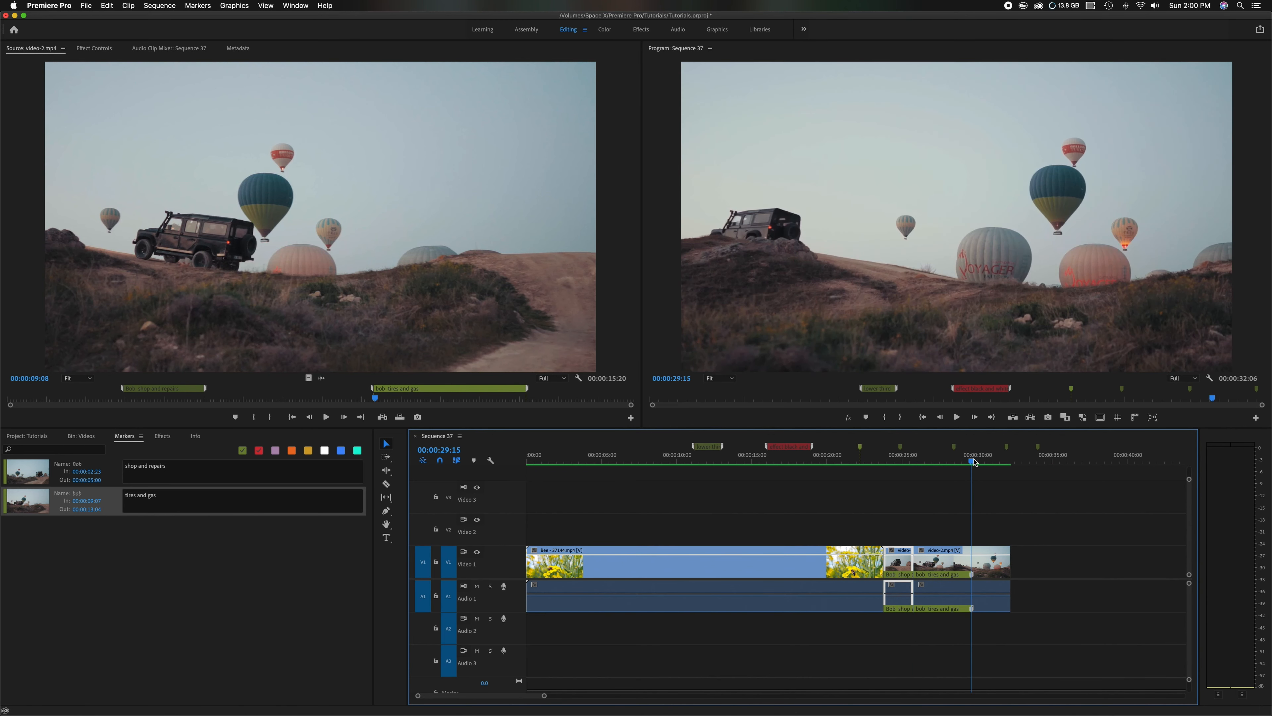
pyautogui.press('w')
# - Move the sequence playhead to the marker at 00:00:24:21 within the first trimmed video-2.mp4 segment
pyautogui.click(900, 460)
pyautogui.click(28, 226)
pyautogui.click(662, 444)
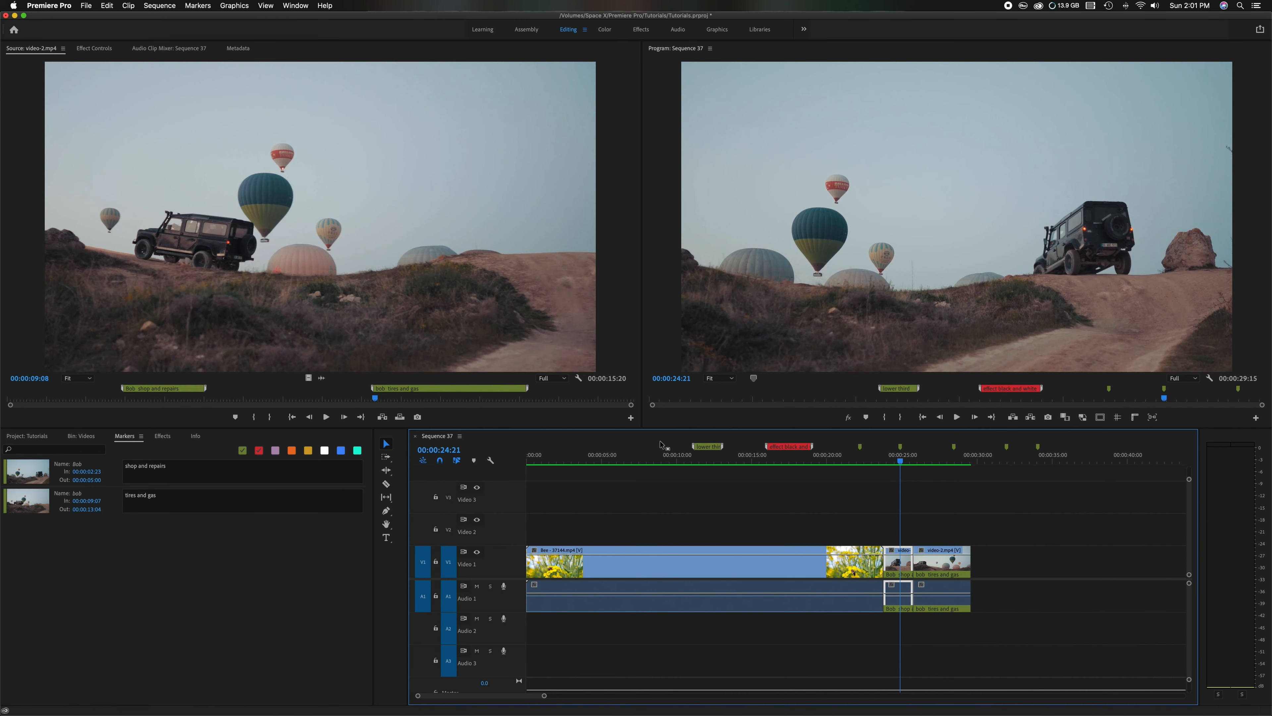